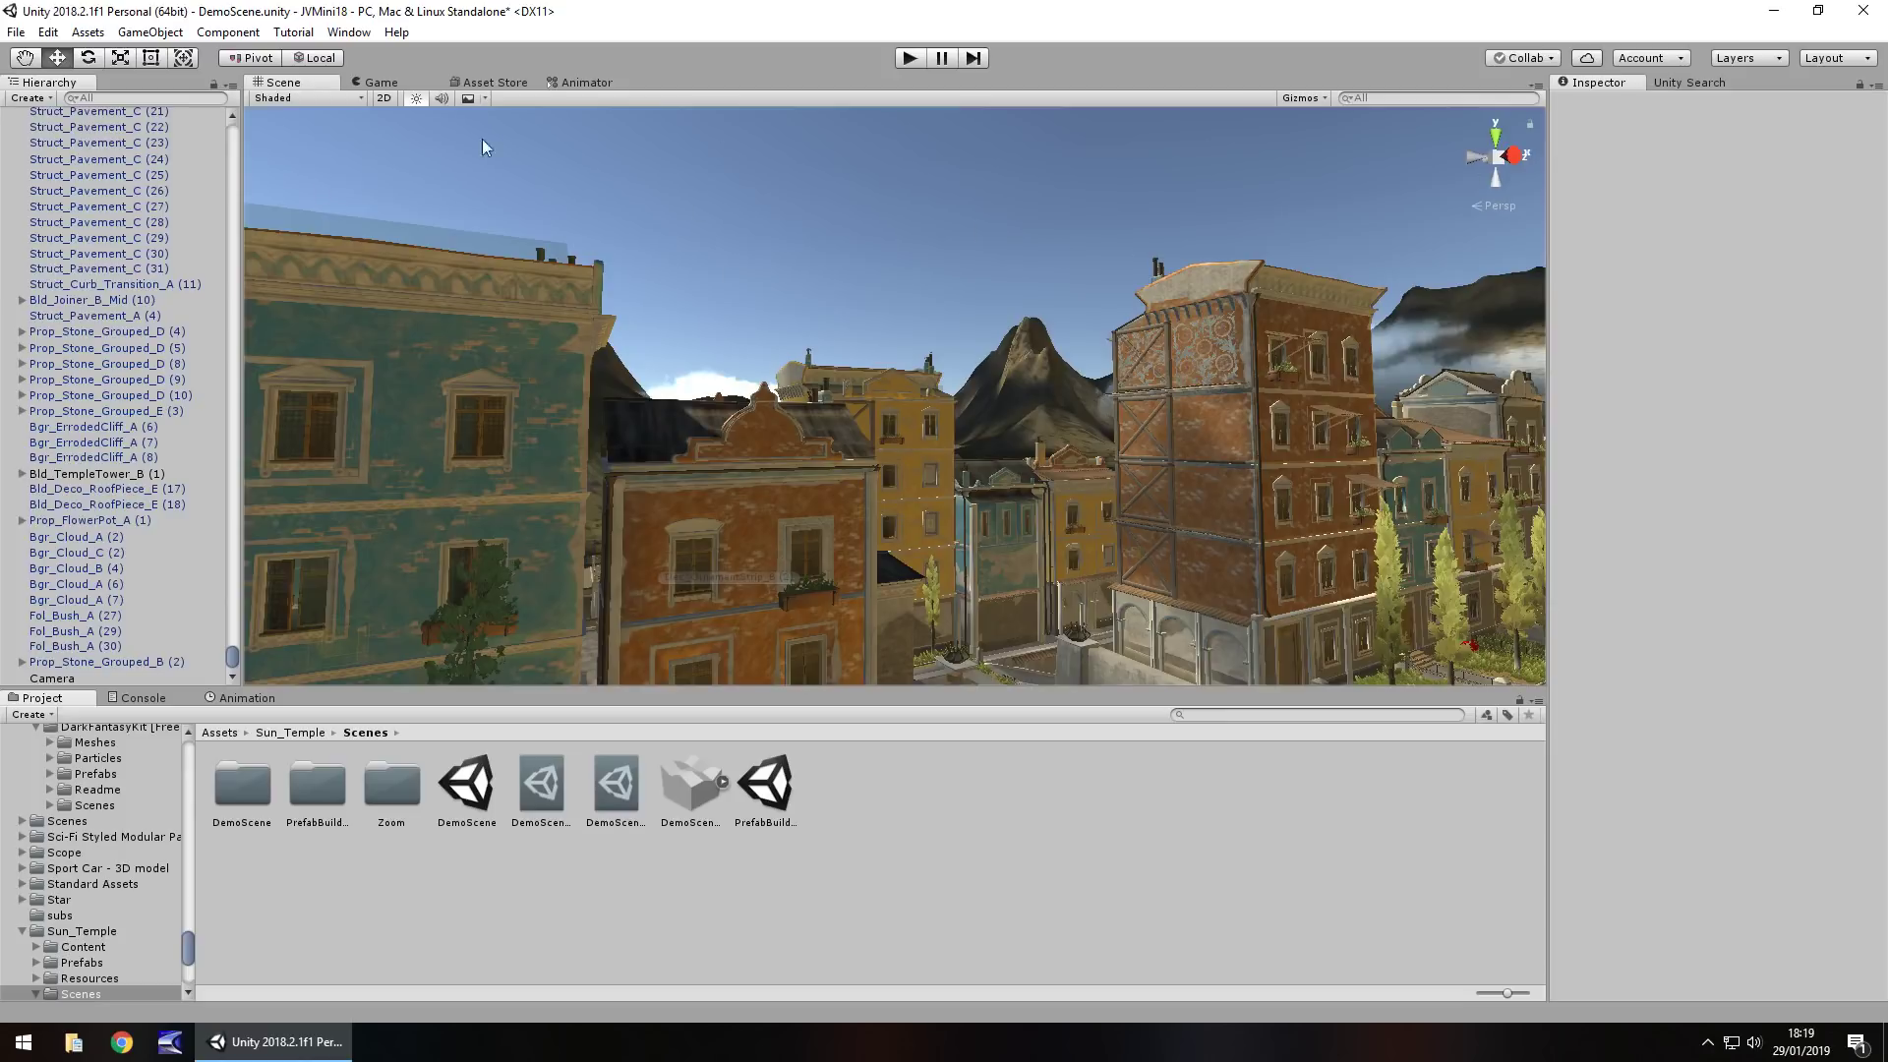
- Search the in-editor Asset Store for 'skybox', then switch to the old store
{"action": "left_click", "coordinate": [497, 82]}
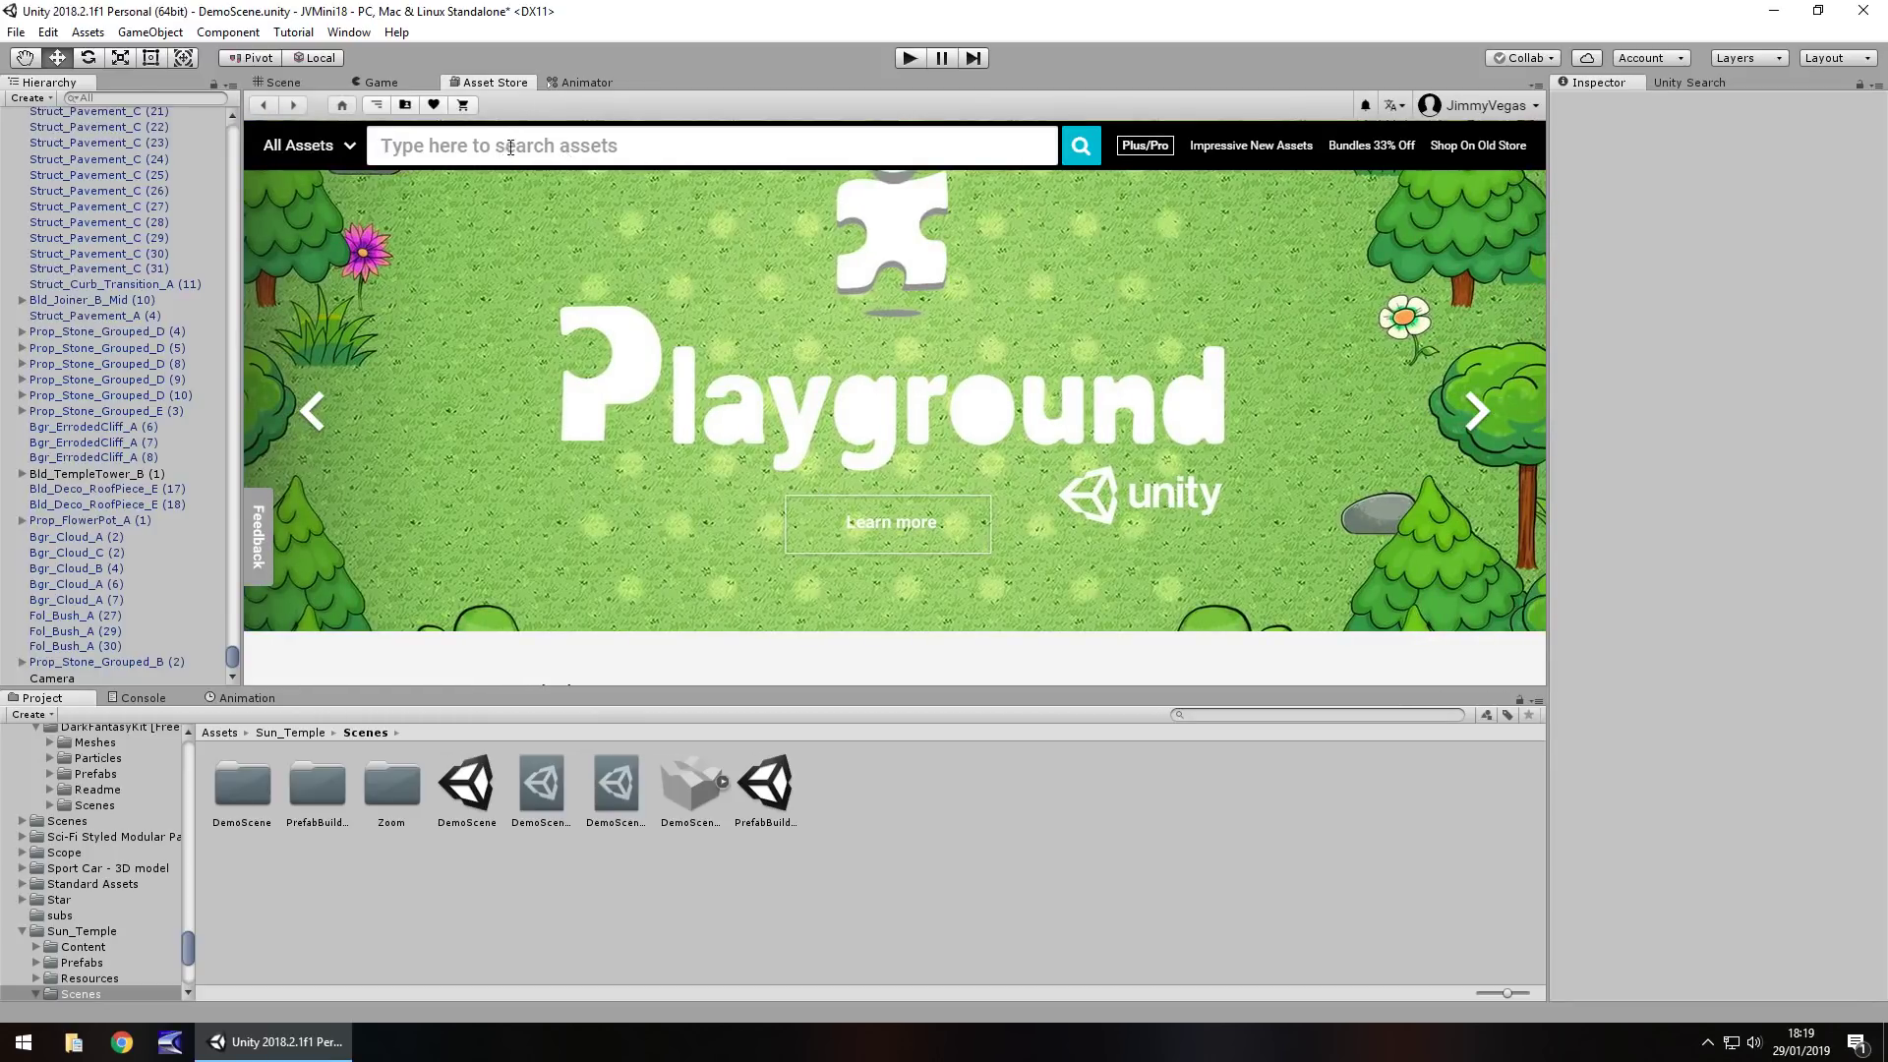
{"action": "type", "text": "skybox"}
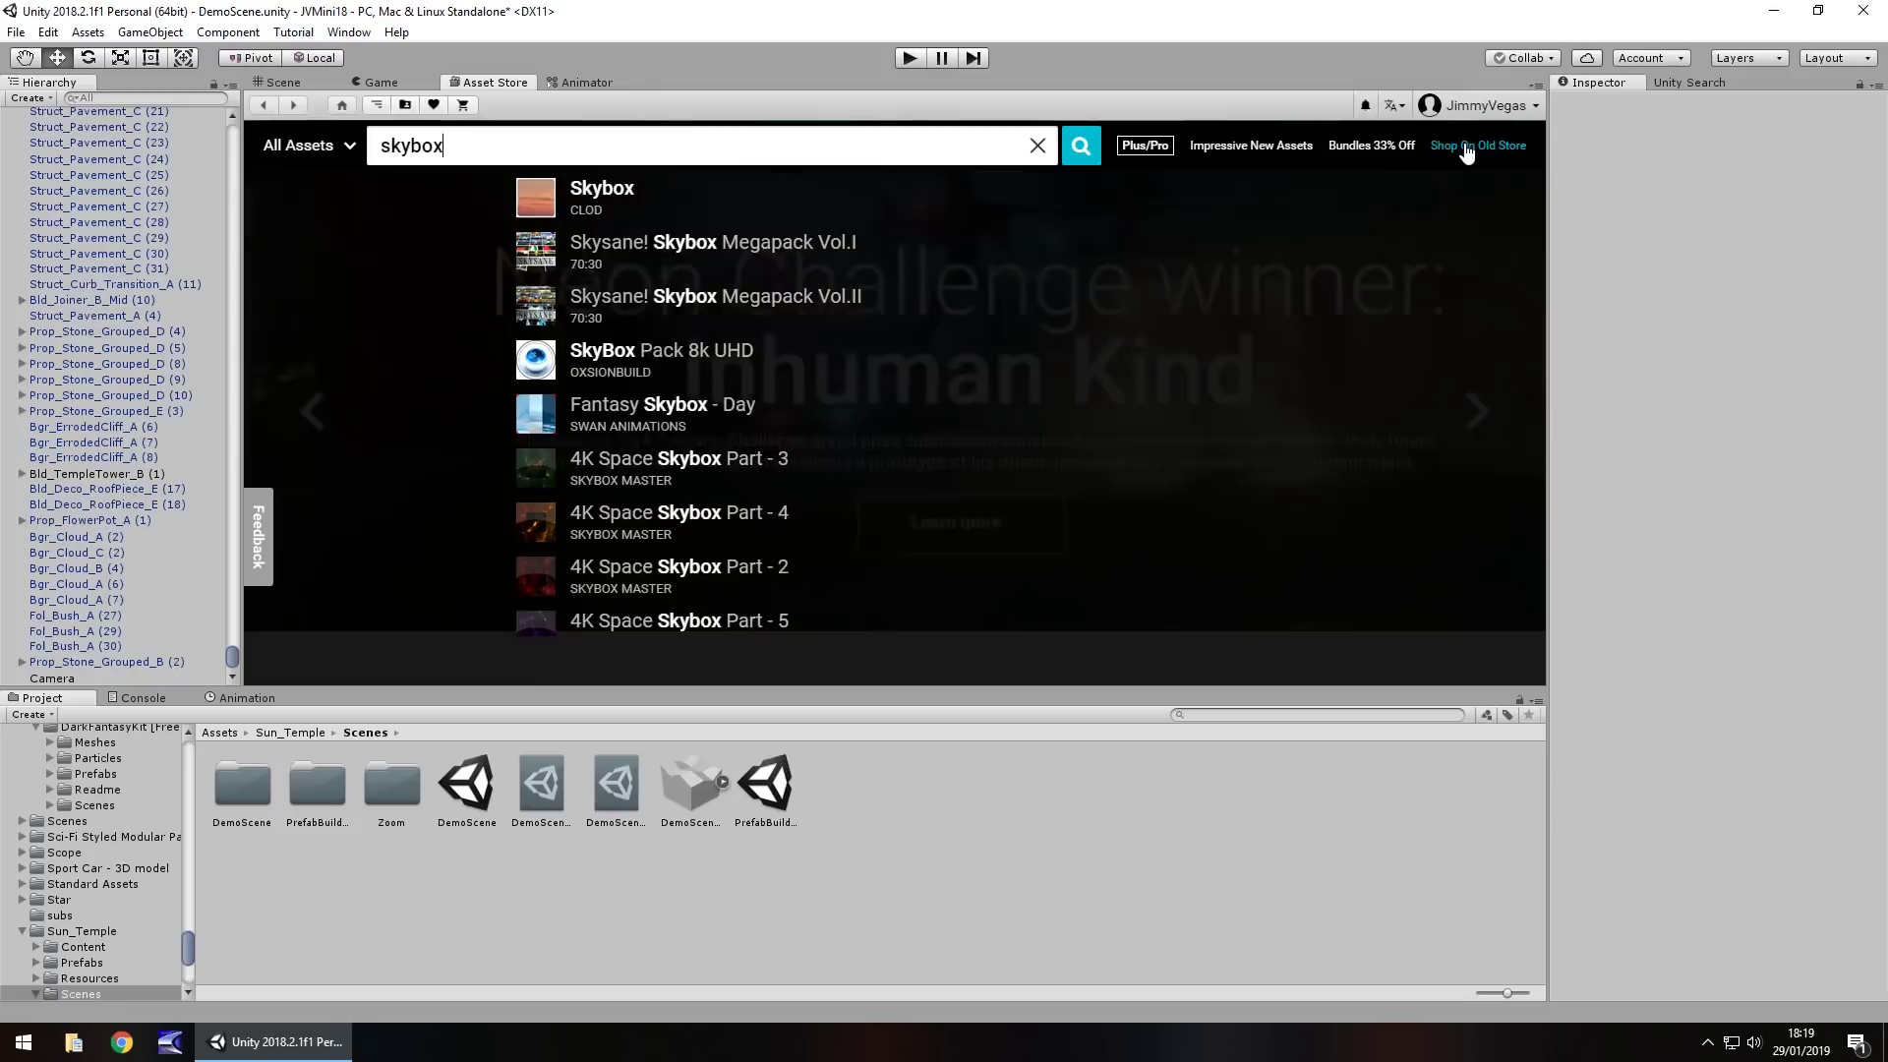
{"action": "left_click", "coordinate": [1467, 148]}
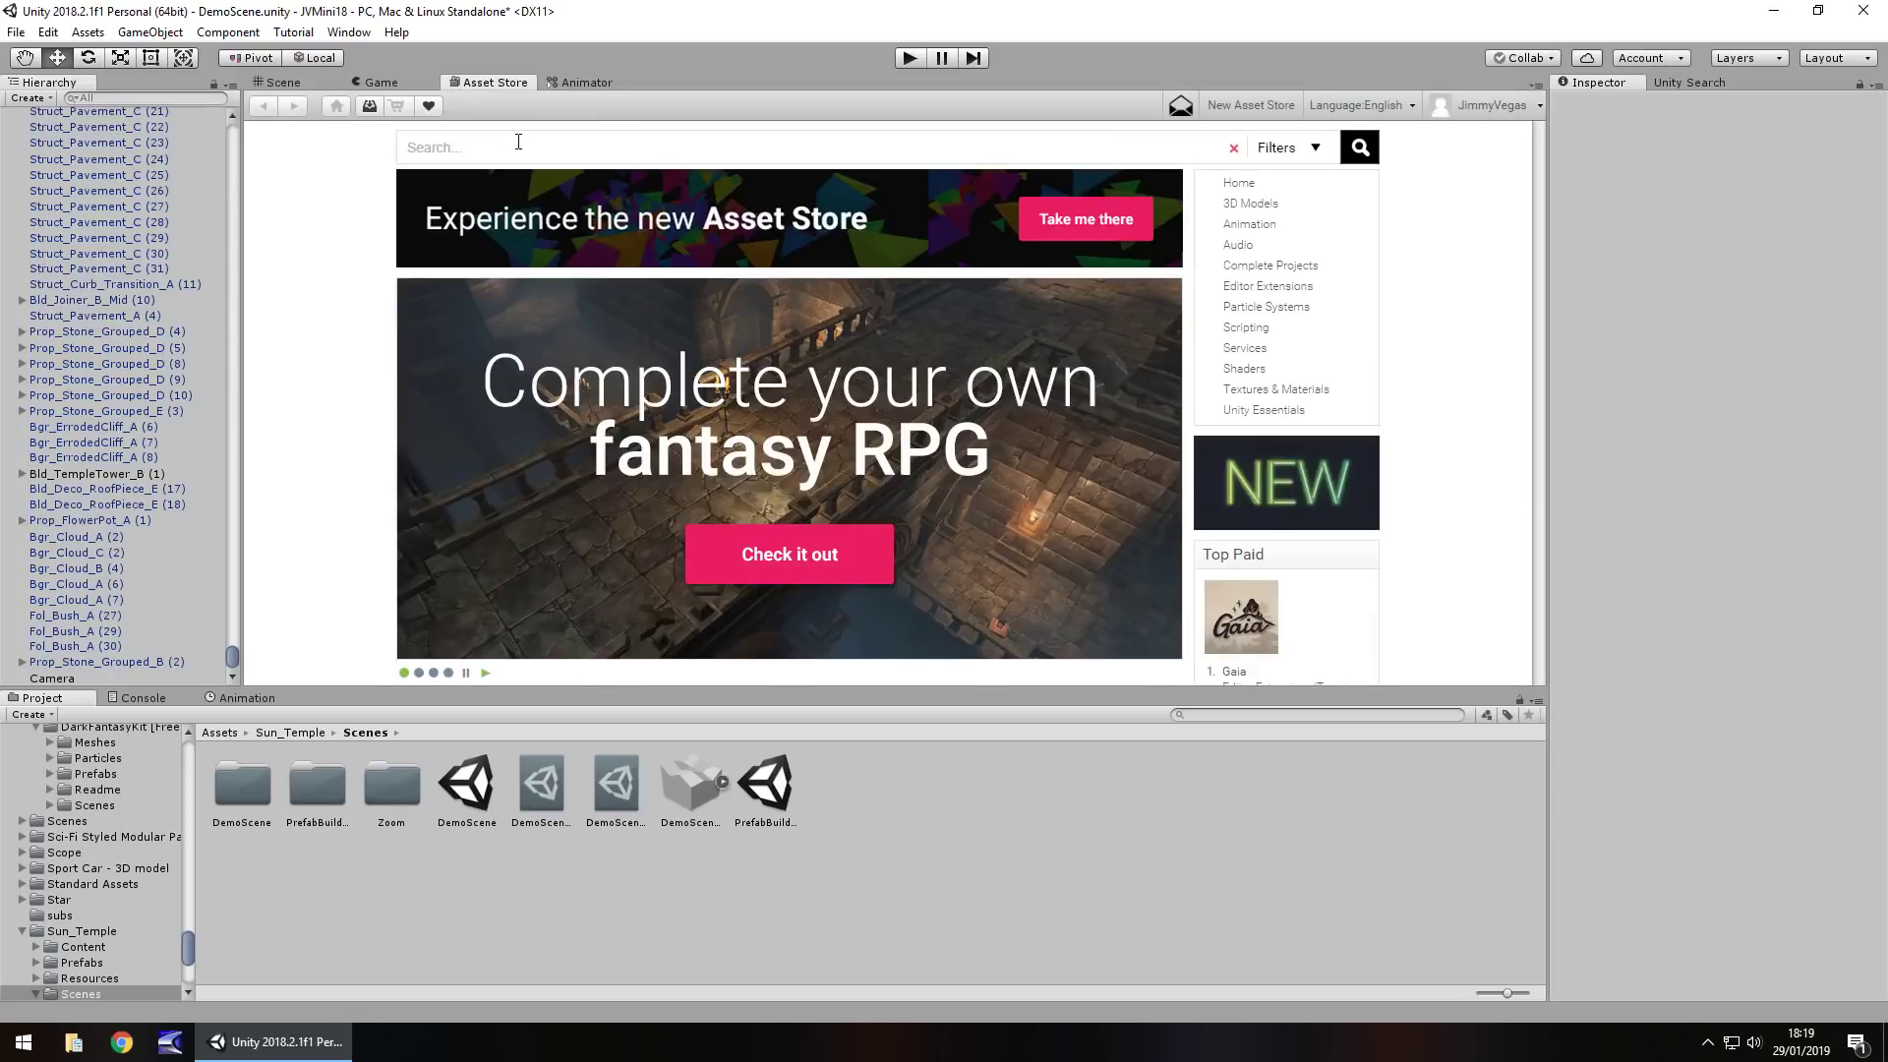
- Search the old store for 'skybox' and filter the results to free assets only
{"action": "left_click", "coordinate": [494, 147]}
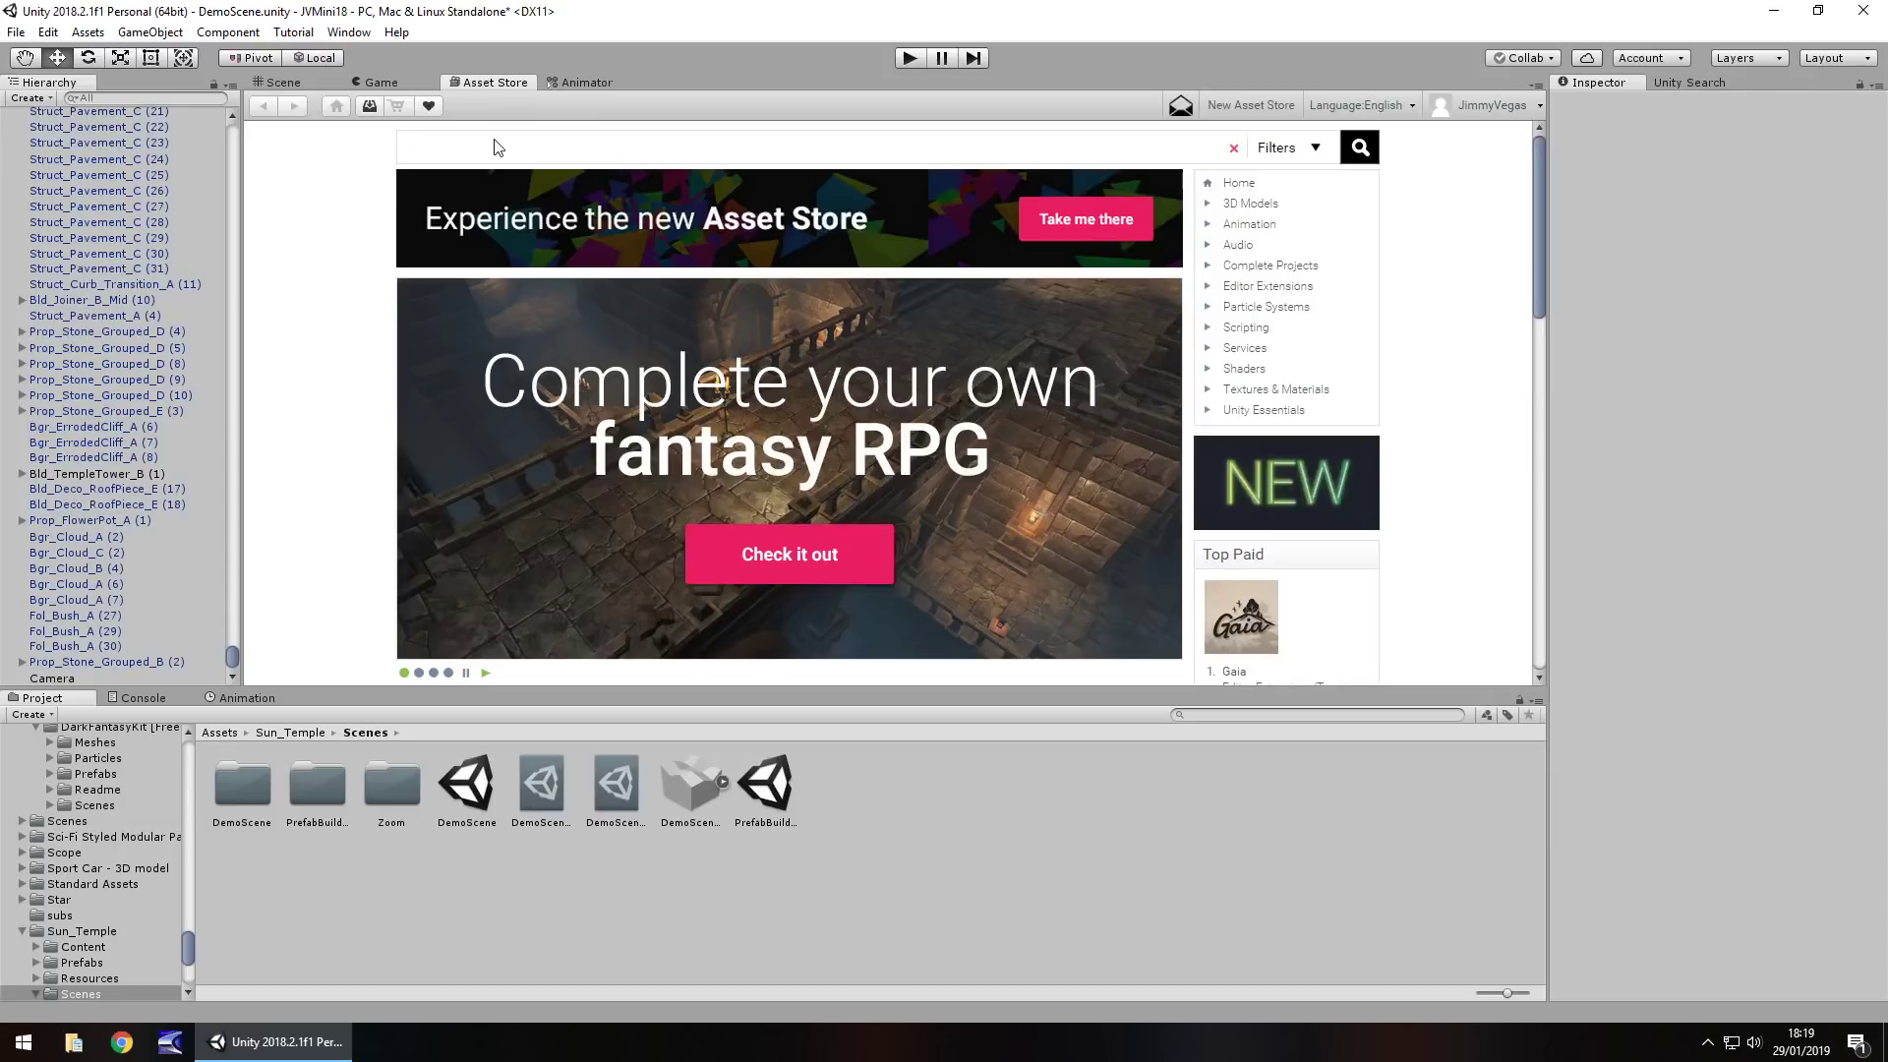
{"action": "type", "text": "skybox"}
{"action": "key", "text": "Return"}
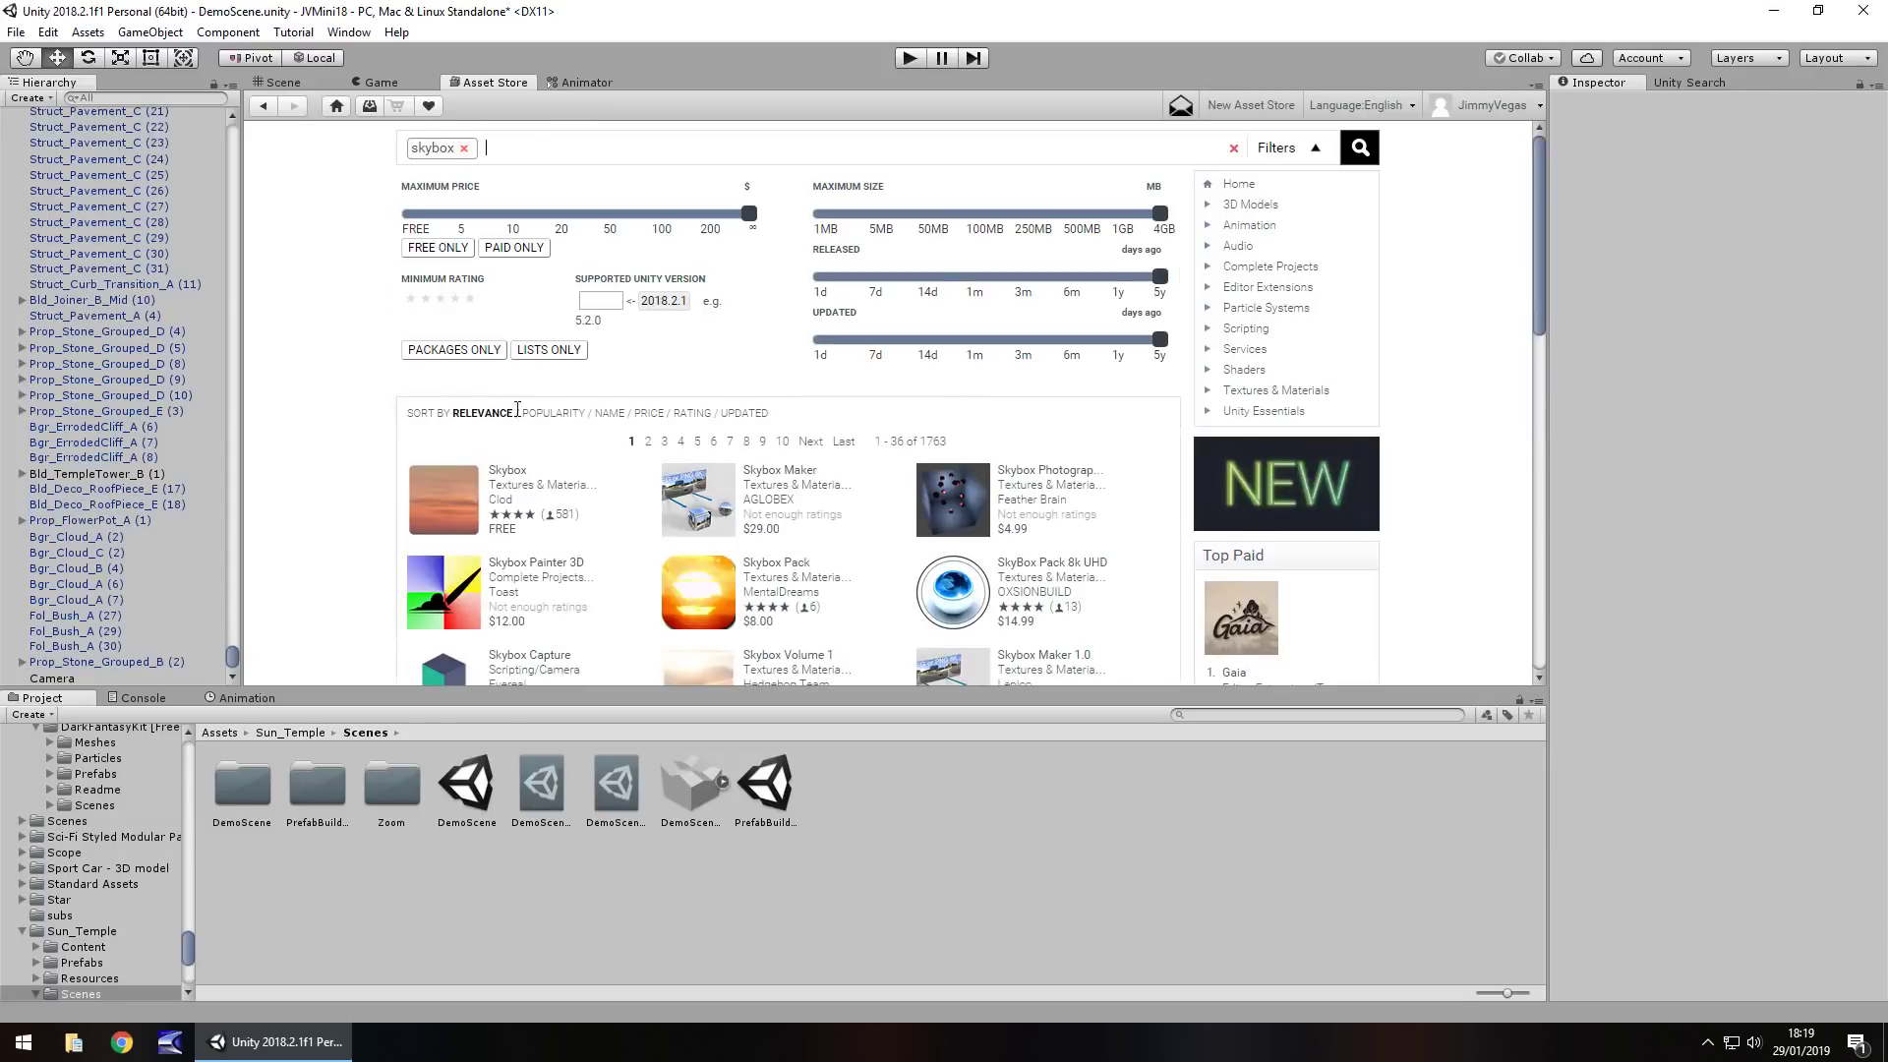
{"action": "left_click", "coordinate": [418, 247]}
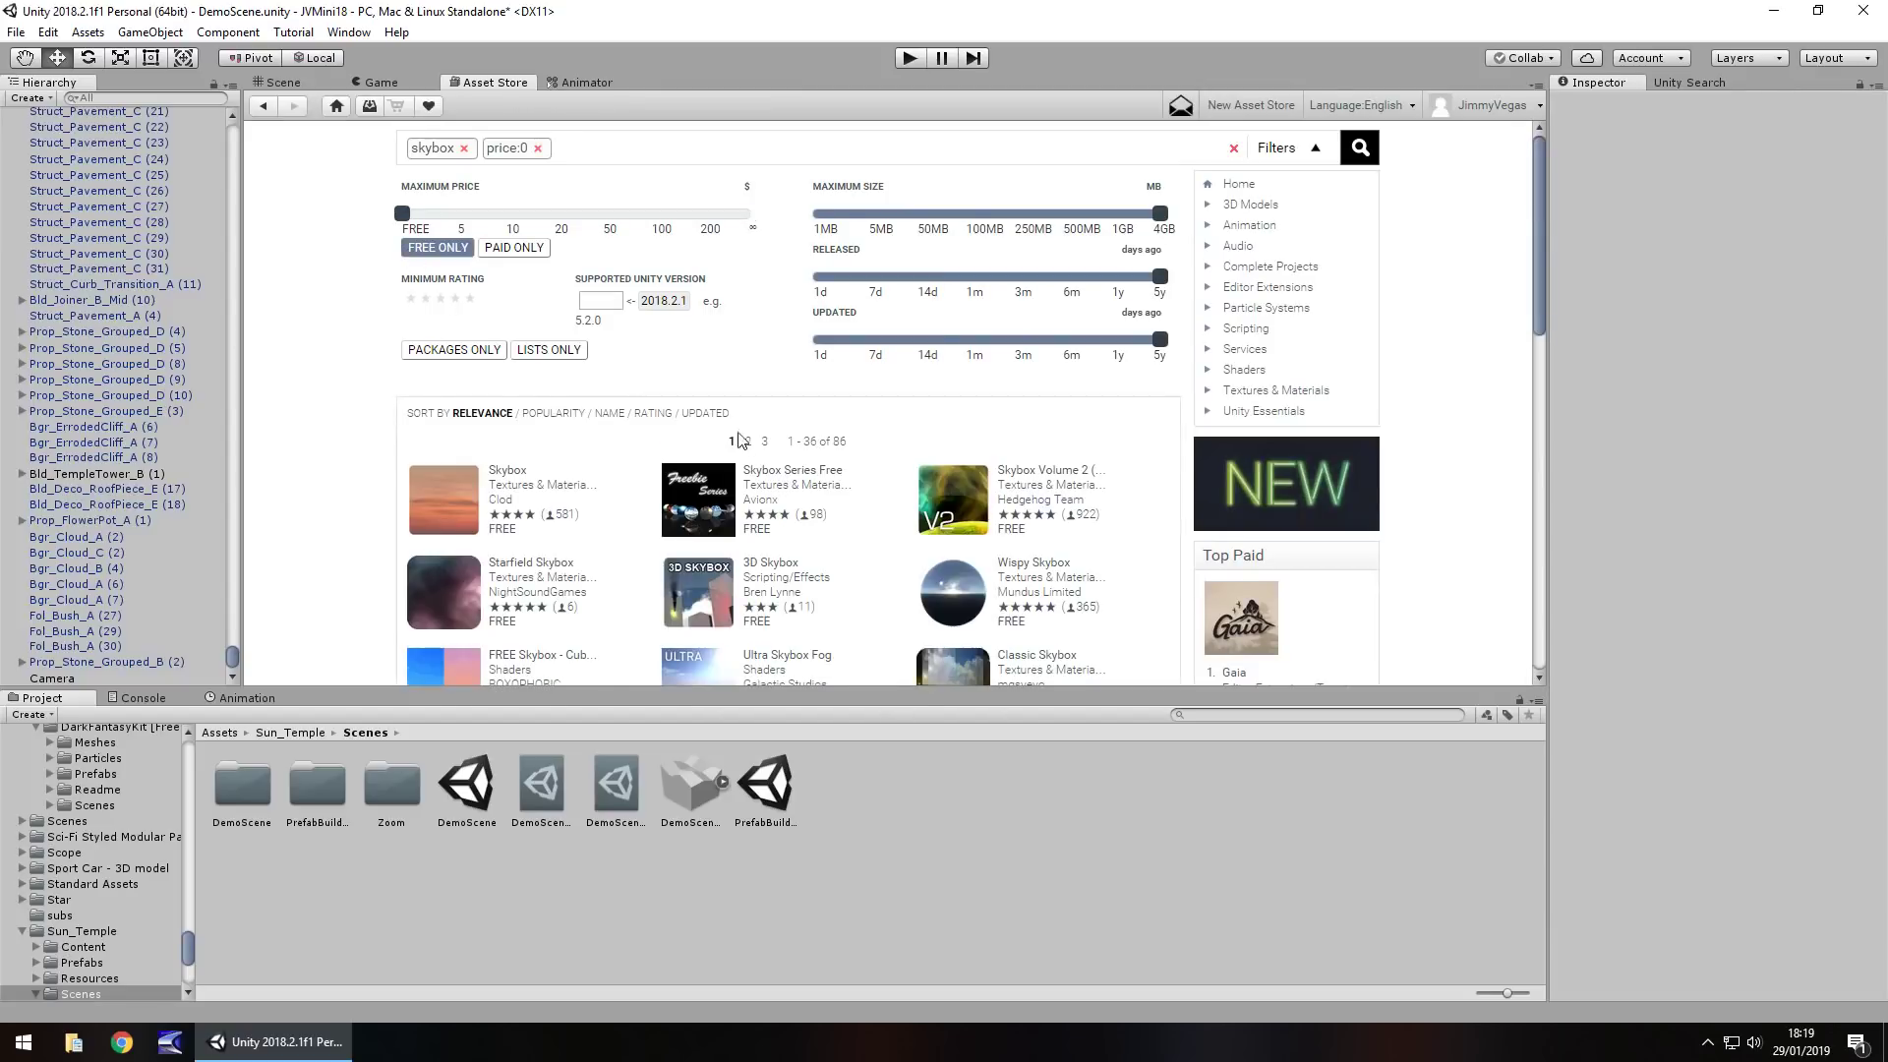
{"action": "scroll", "coordinate": [678, 411], "scroll_direction": "down", "scroll_amount": 5}
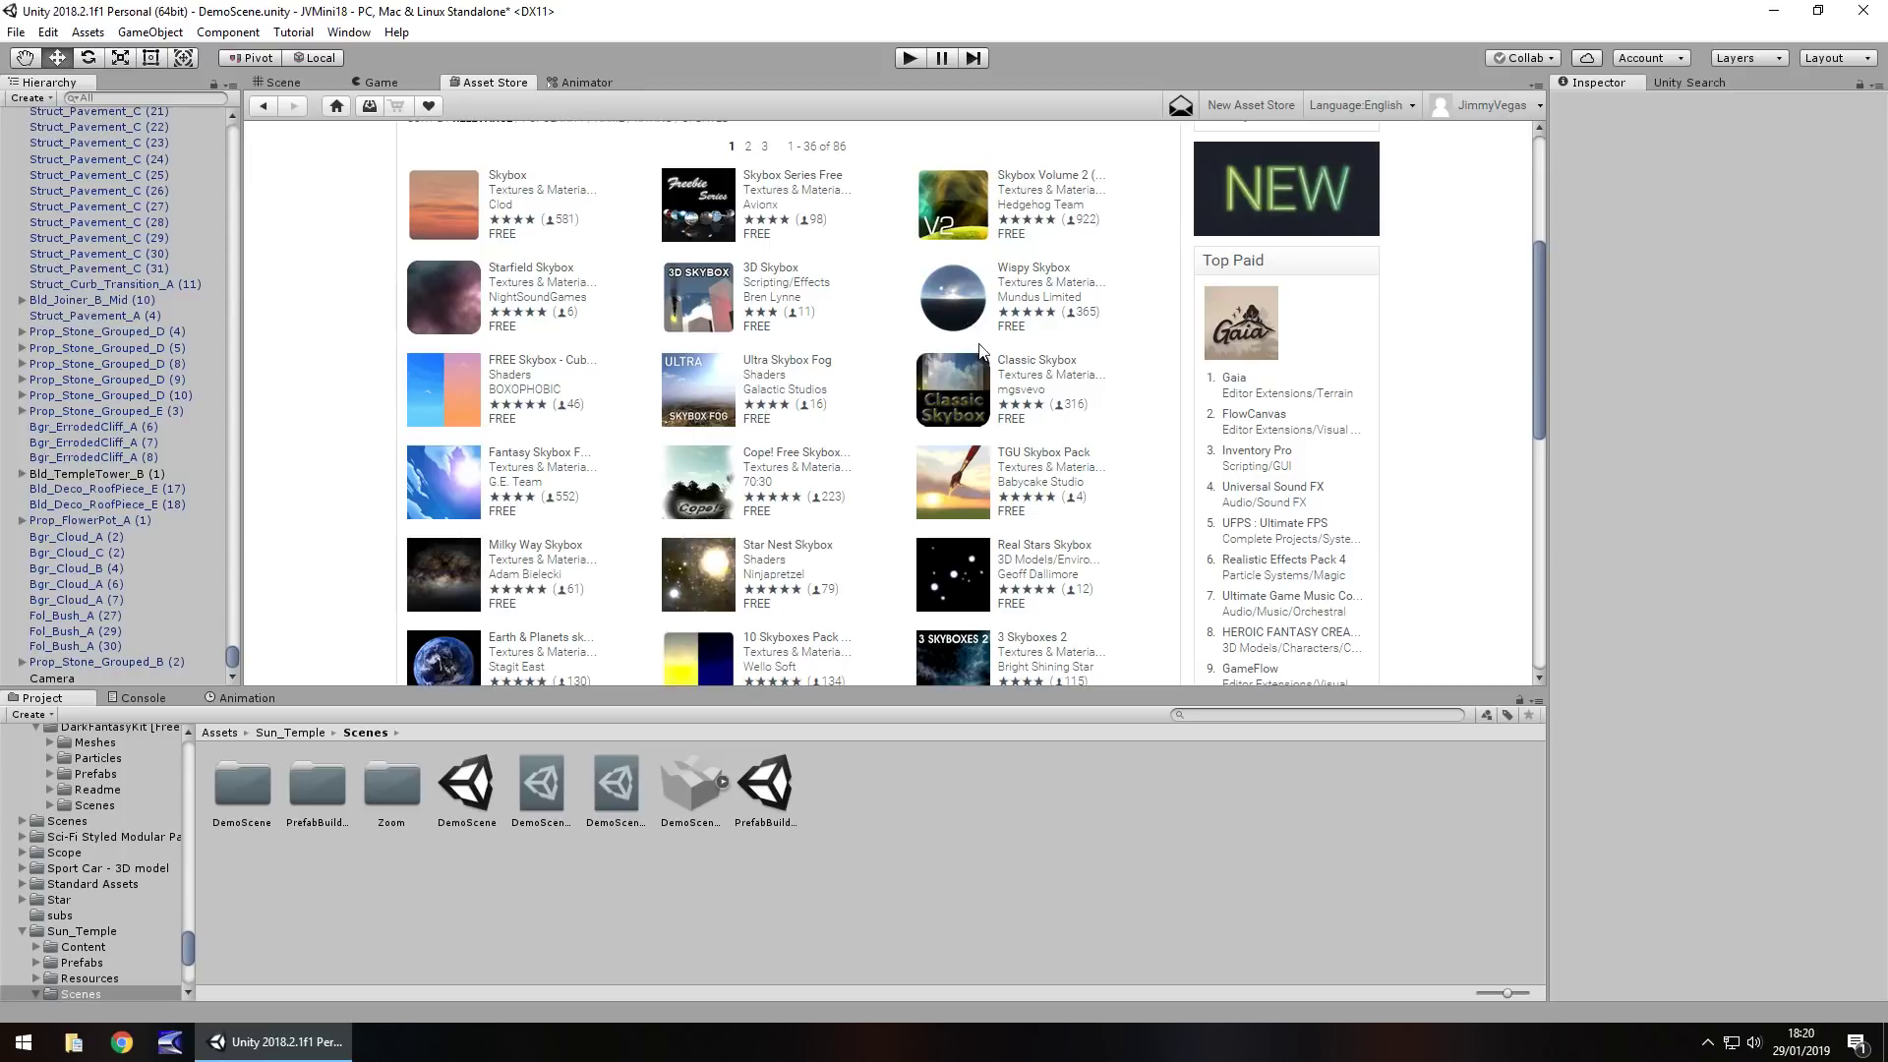
- View the Wispy Skybox product page, then go back to the skybox results
{"action": "left_click", "coordinate": [1040, 273]}
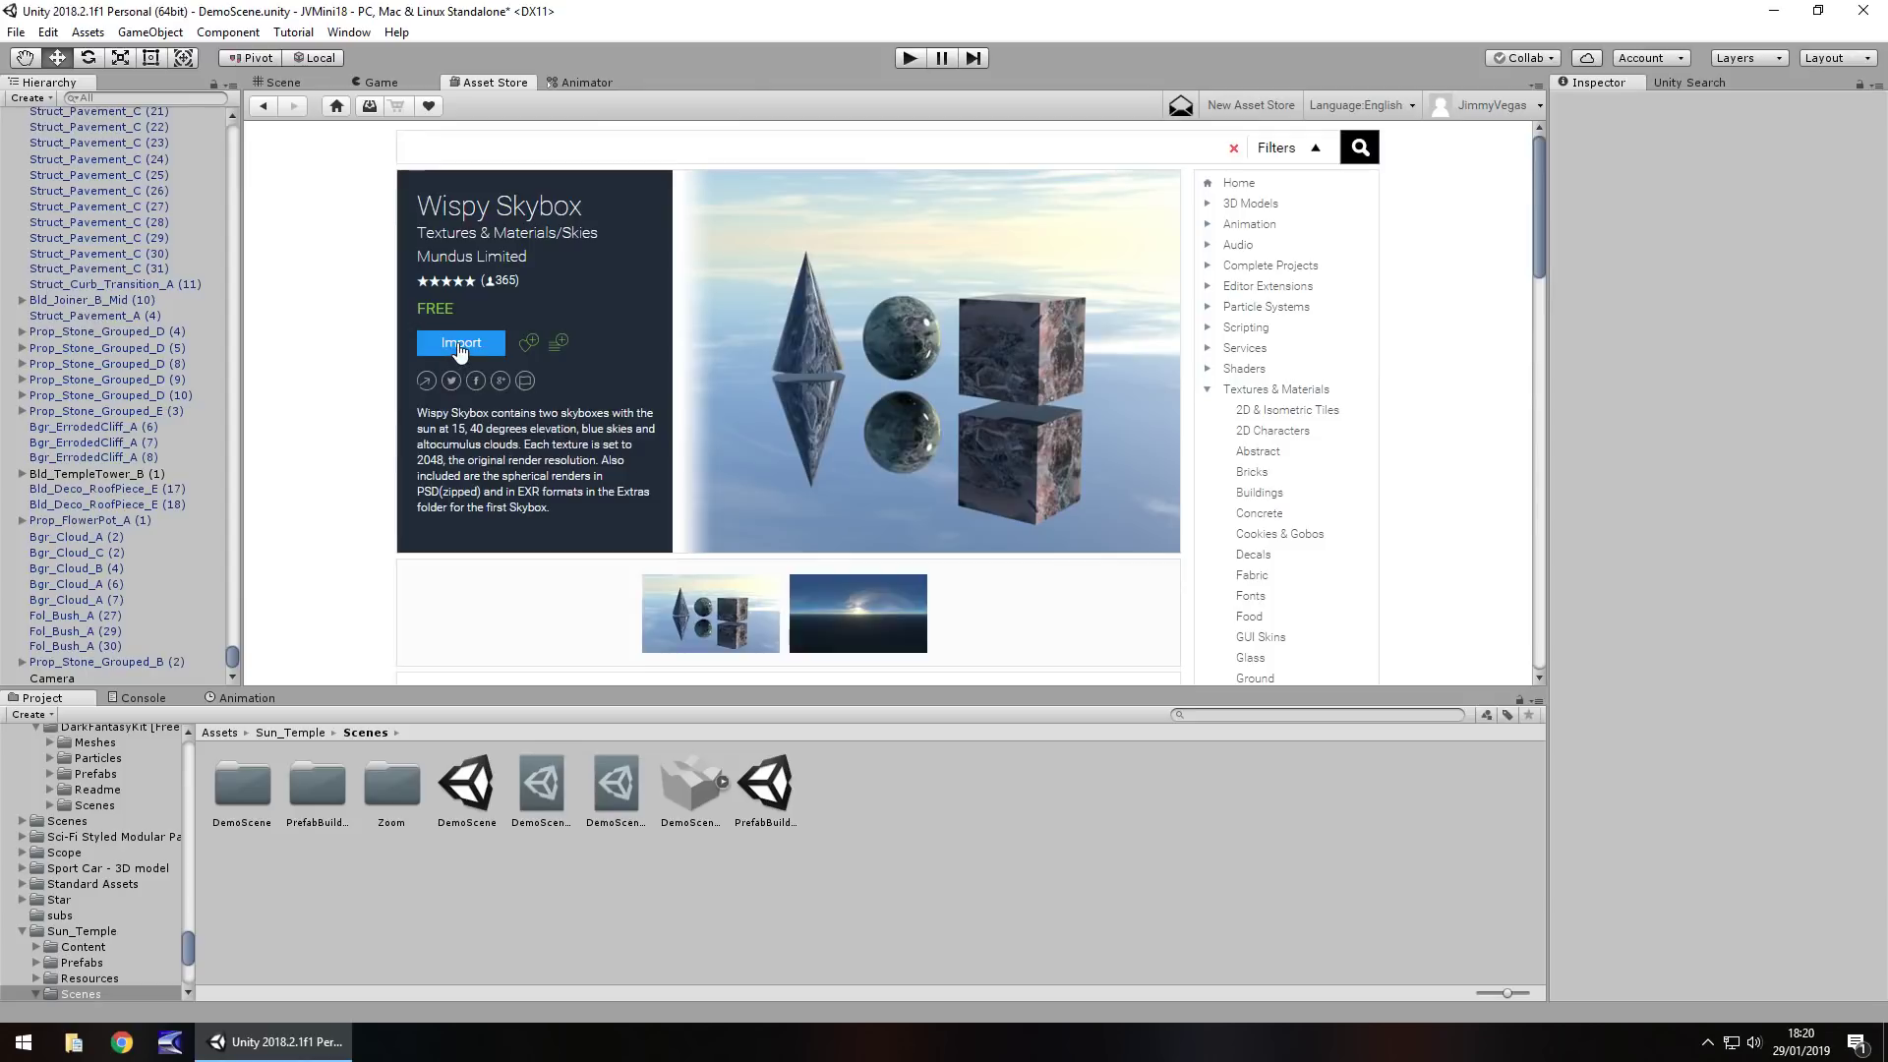
{"action": "left_click", "coordinate": [264, 106]}
{"action": "scroll", "coordinate": [723, 482], "scroll_direction": "down", "scroll_amount": 4}
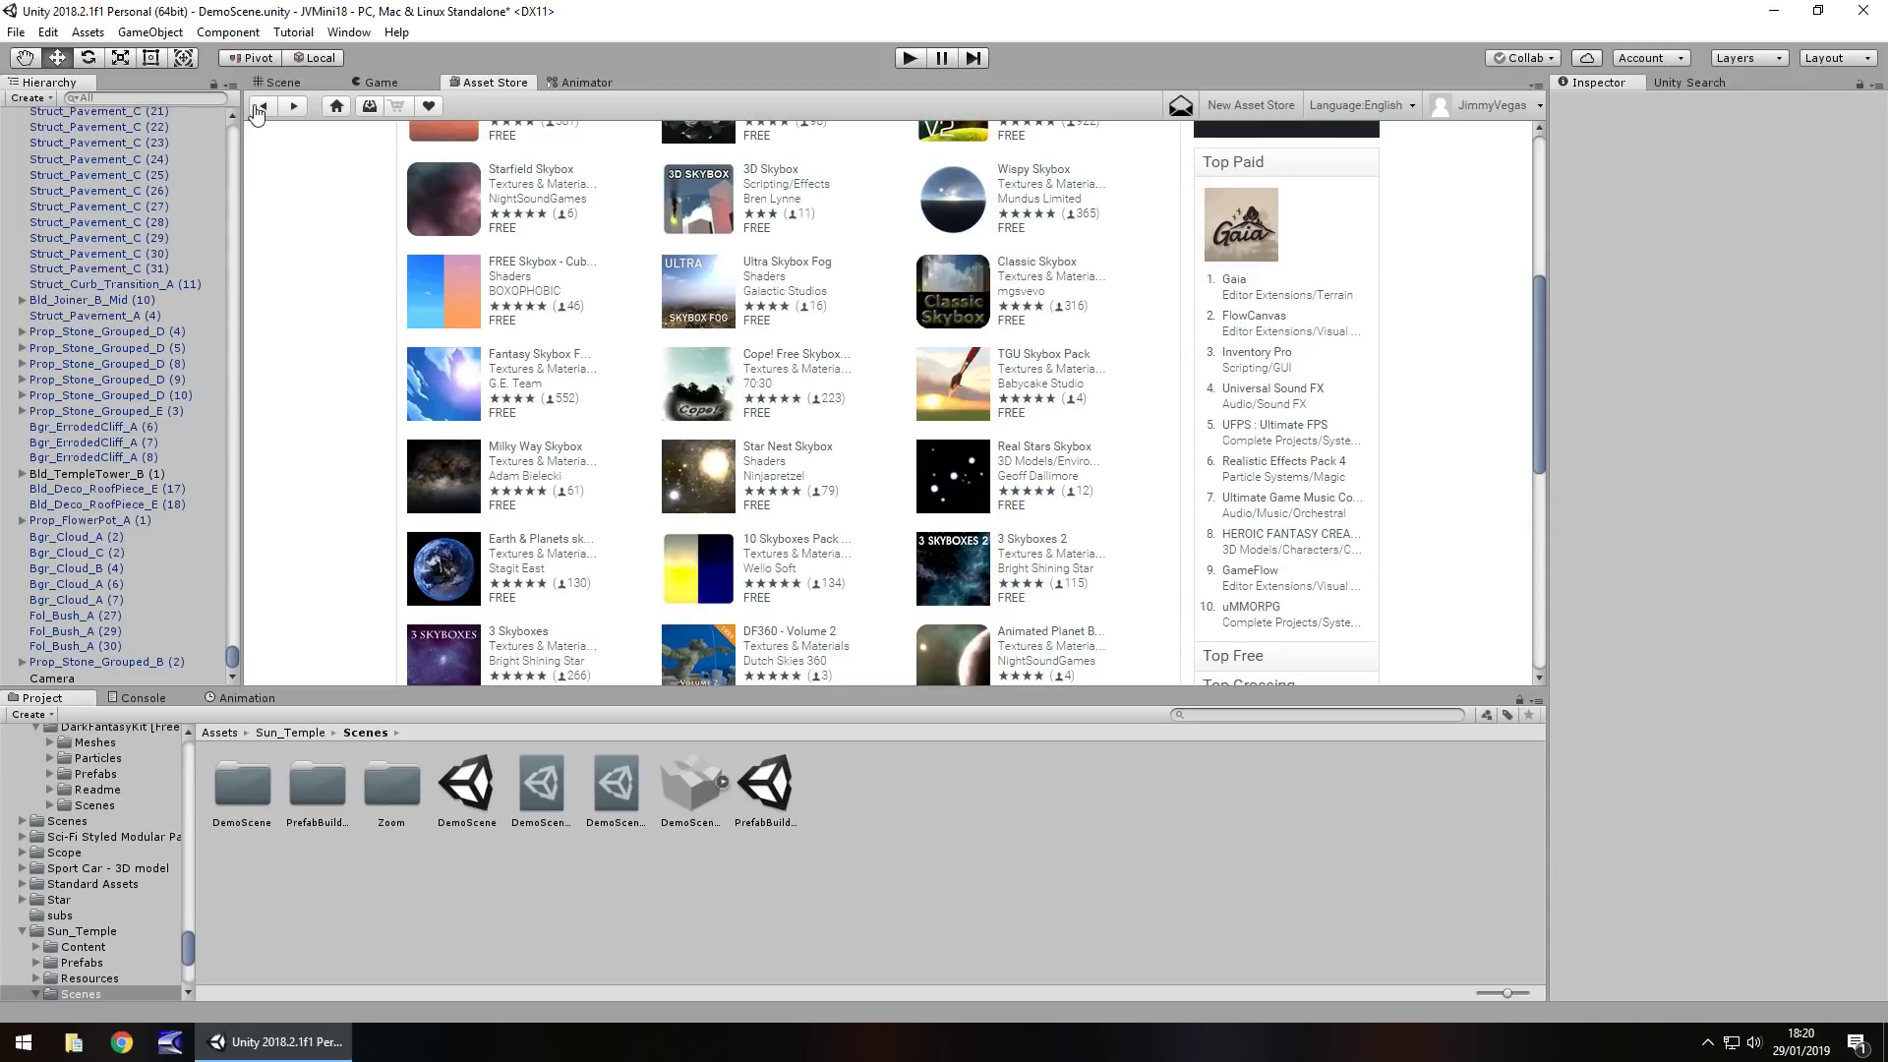
- Open the Lighting settings beside the town scene, showing Default-Skybox as the skybox material
{"action": "left_click", "coordinate": [283, 84]}
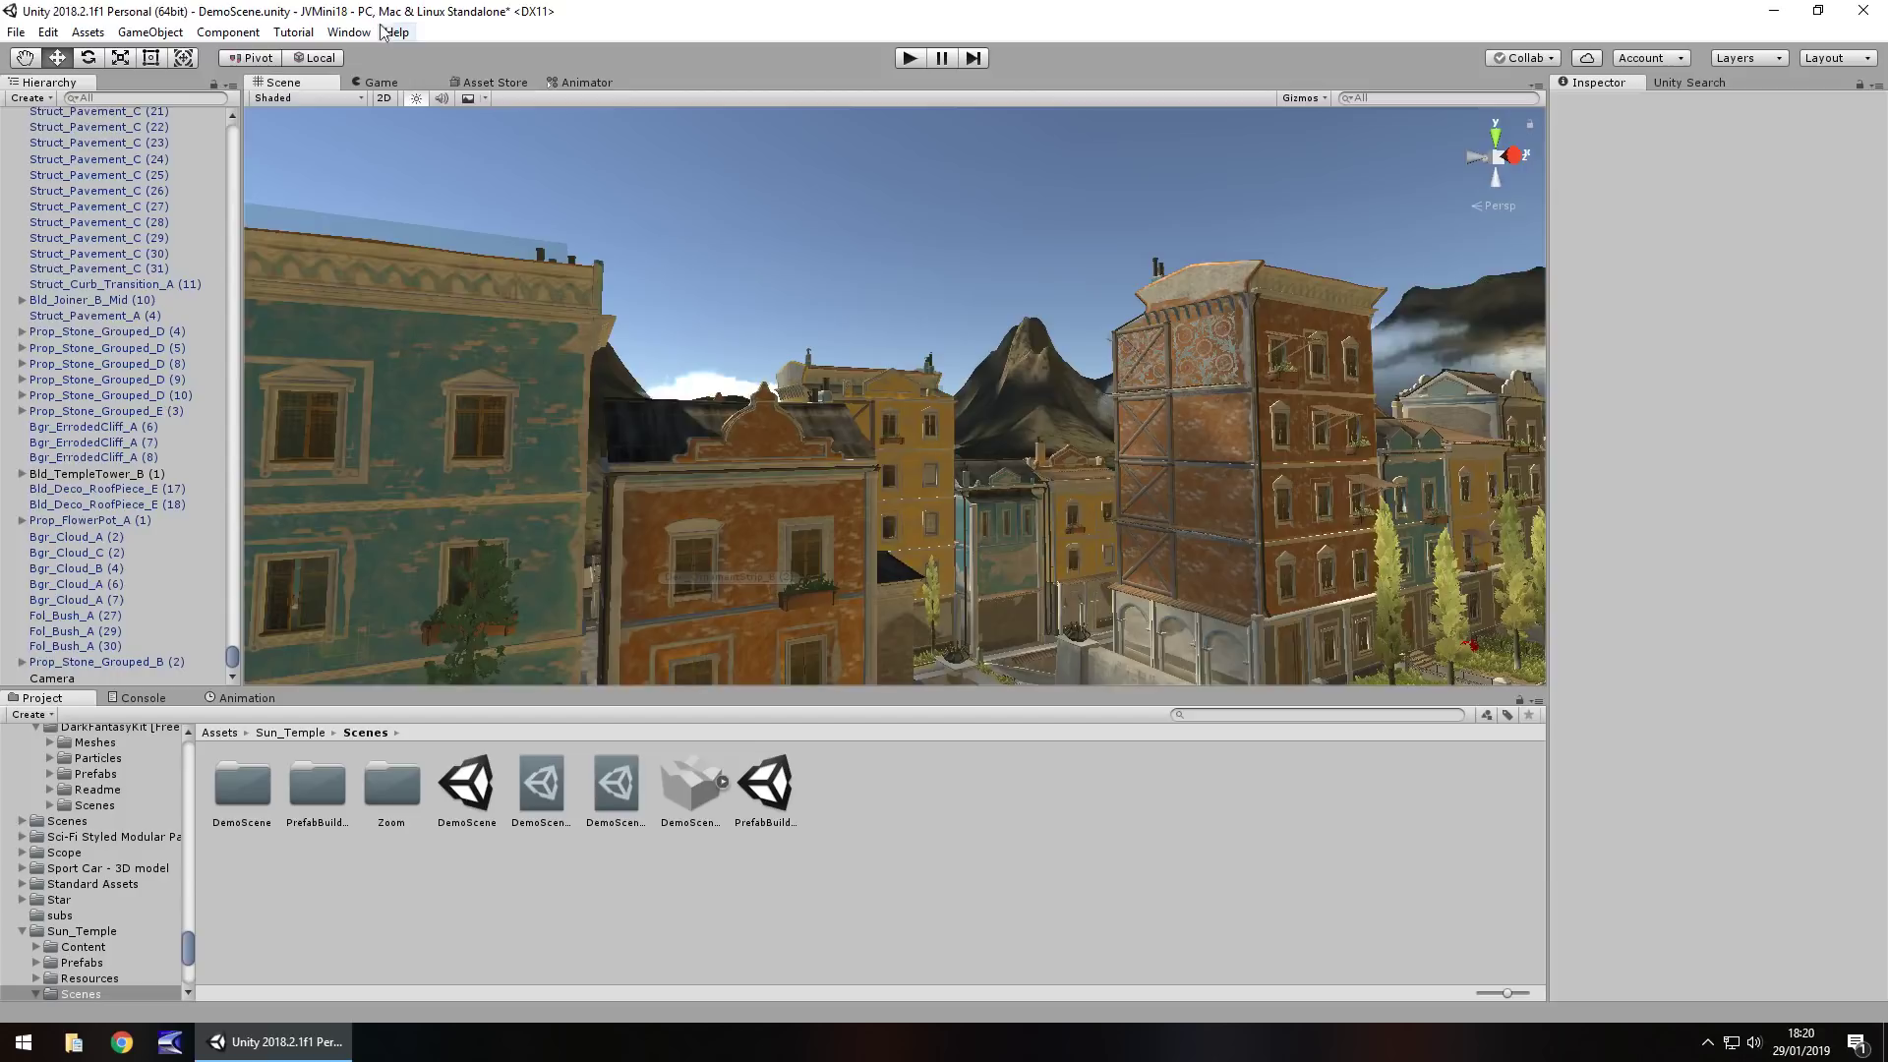
{"action": "left_click", "coordinate": [349, 32]}
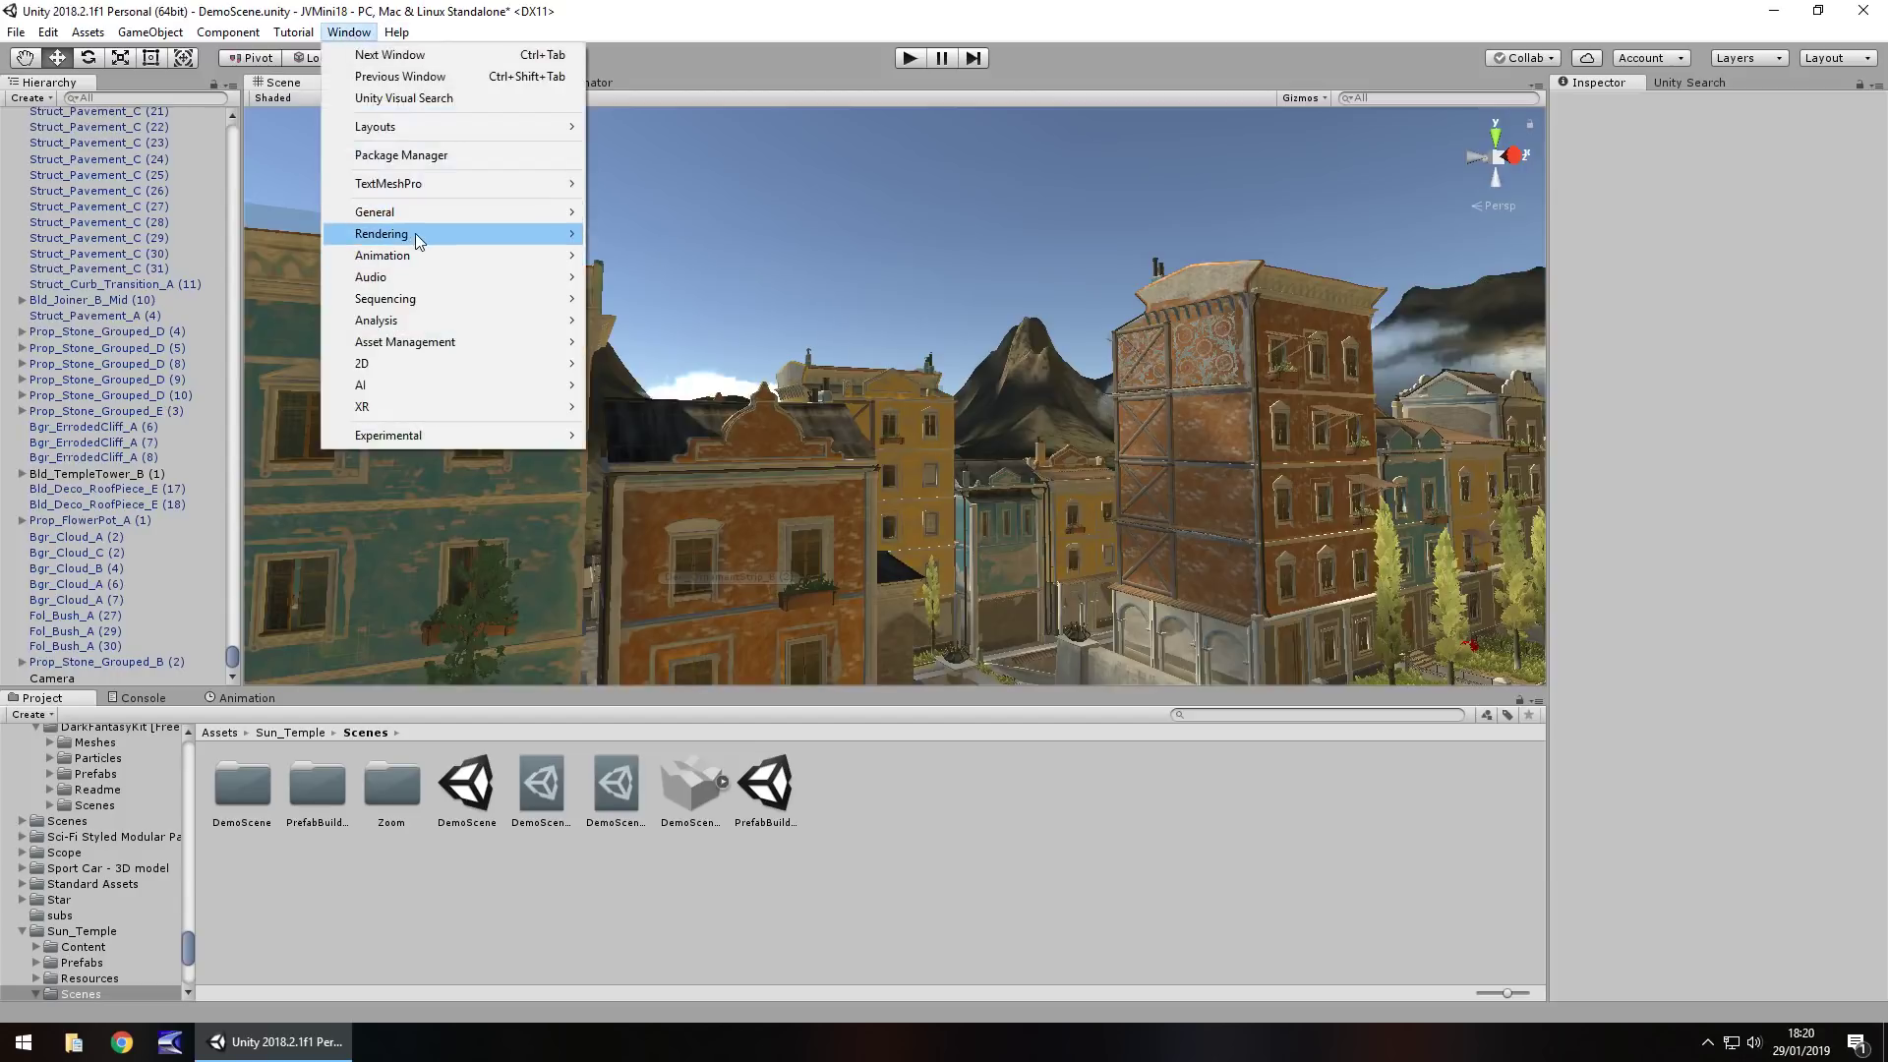
{"action": "mouse_move", "coordinate": [415, 234]}
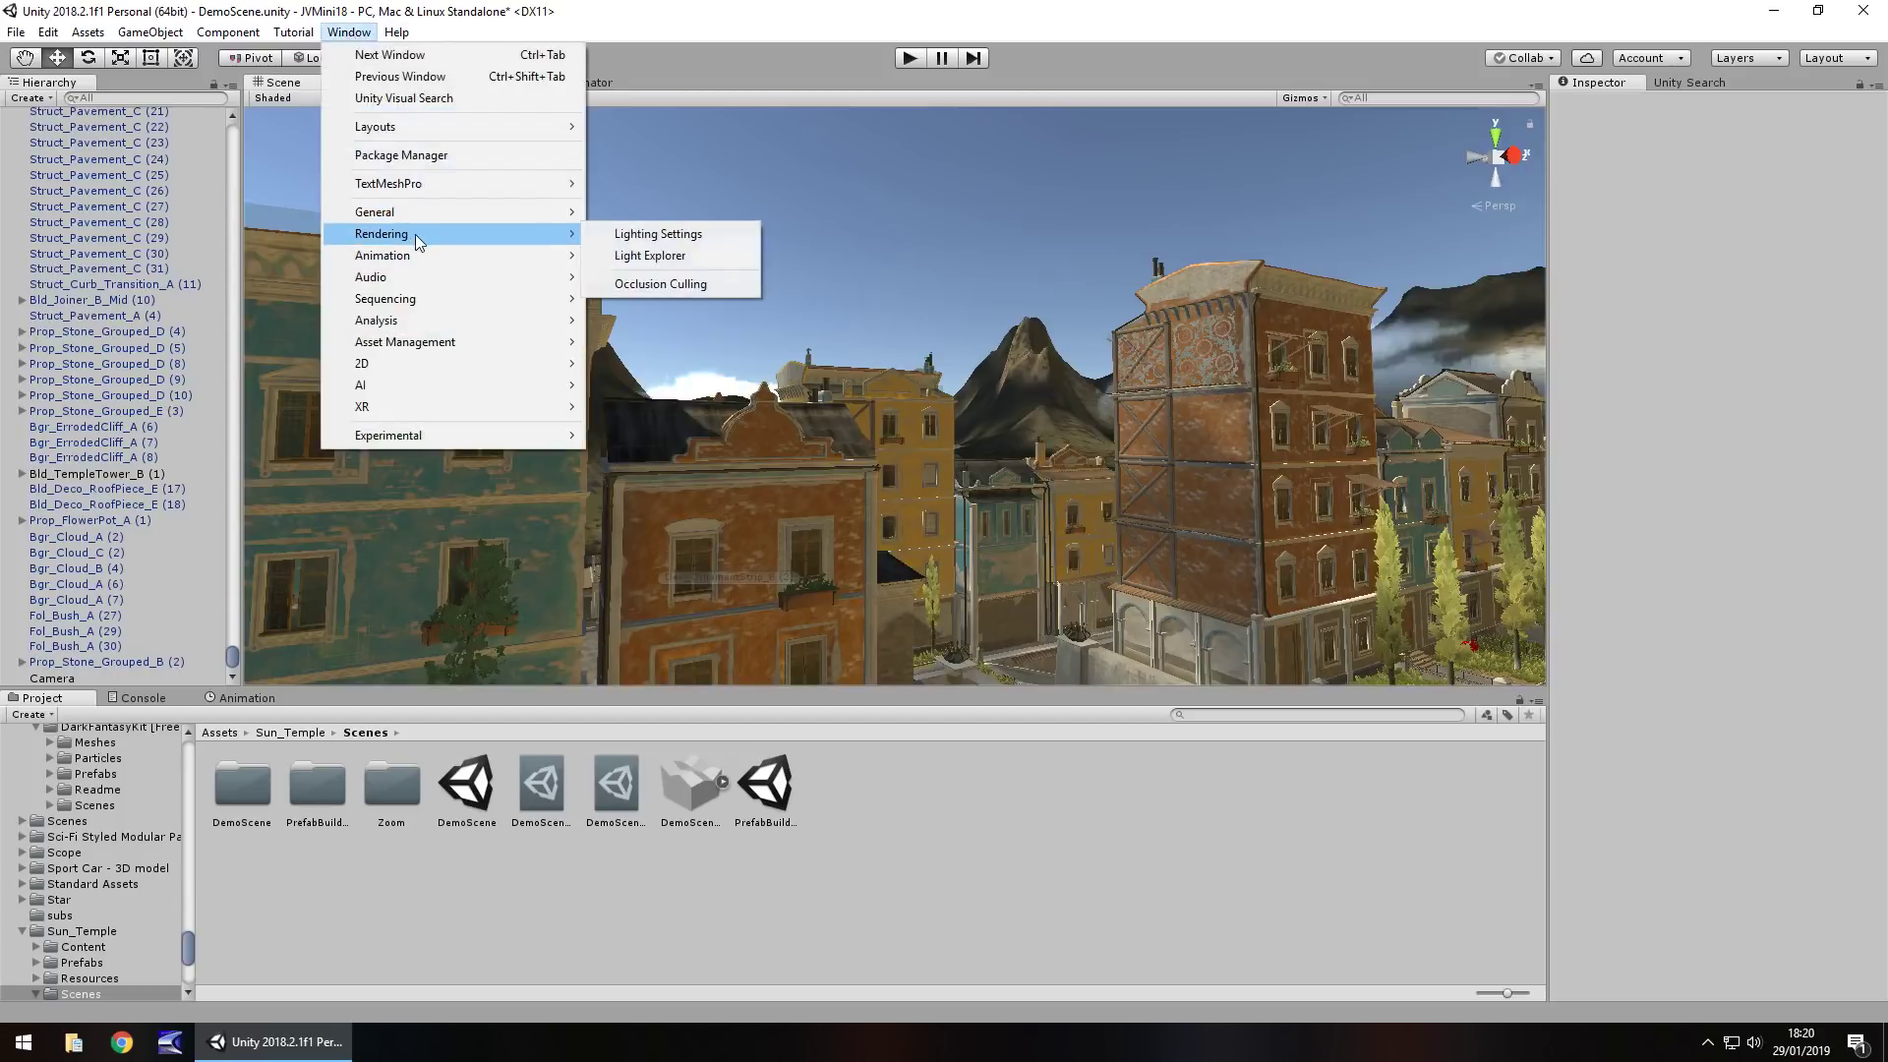
{"action": "left_click", "coordinate": [706, 236]}
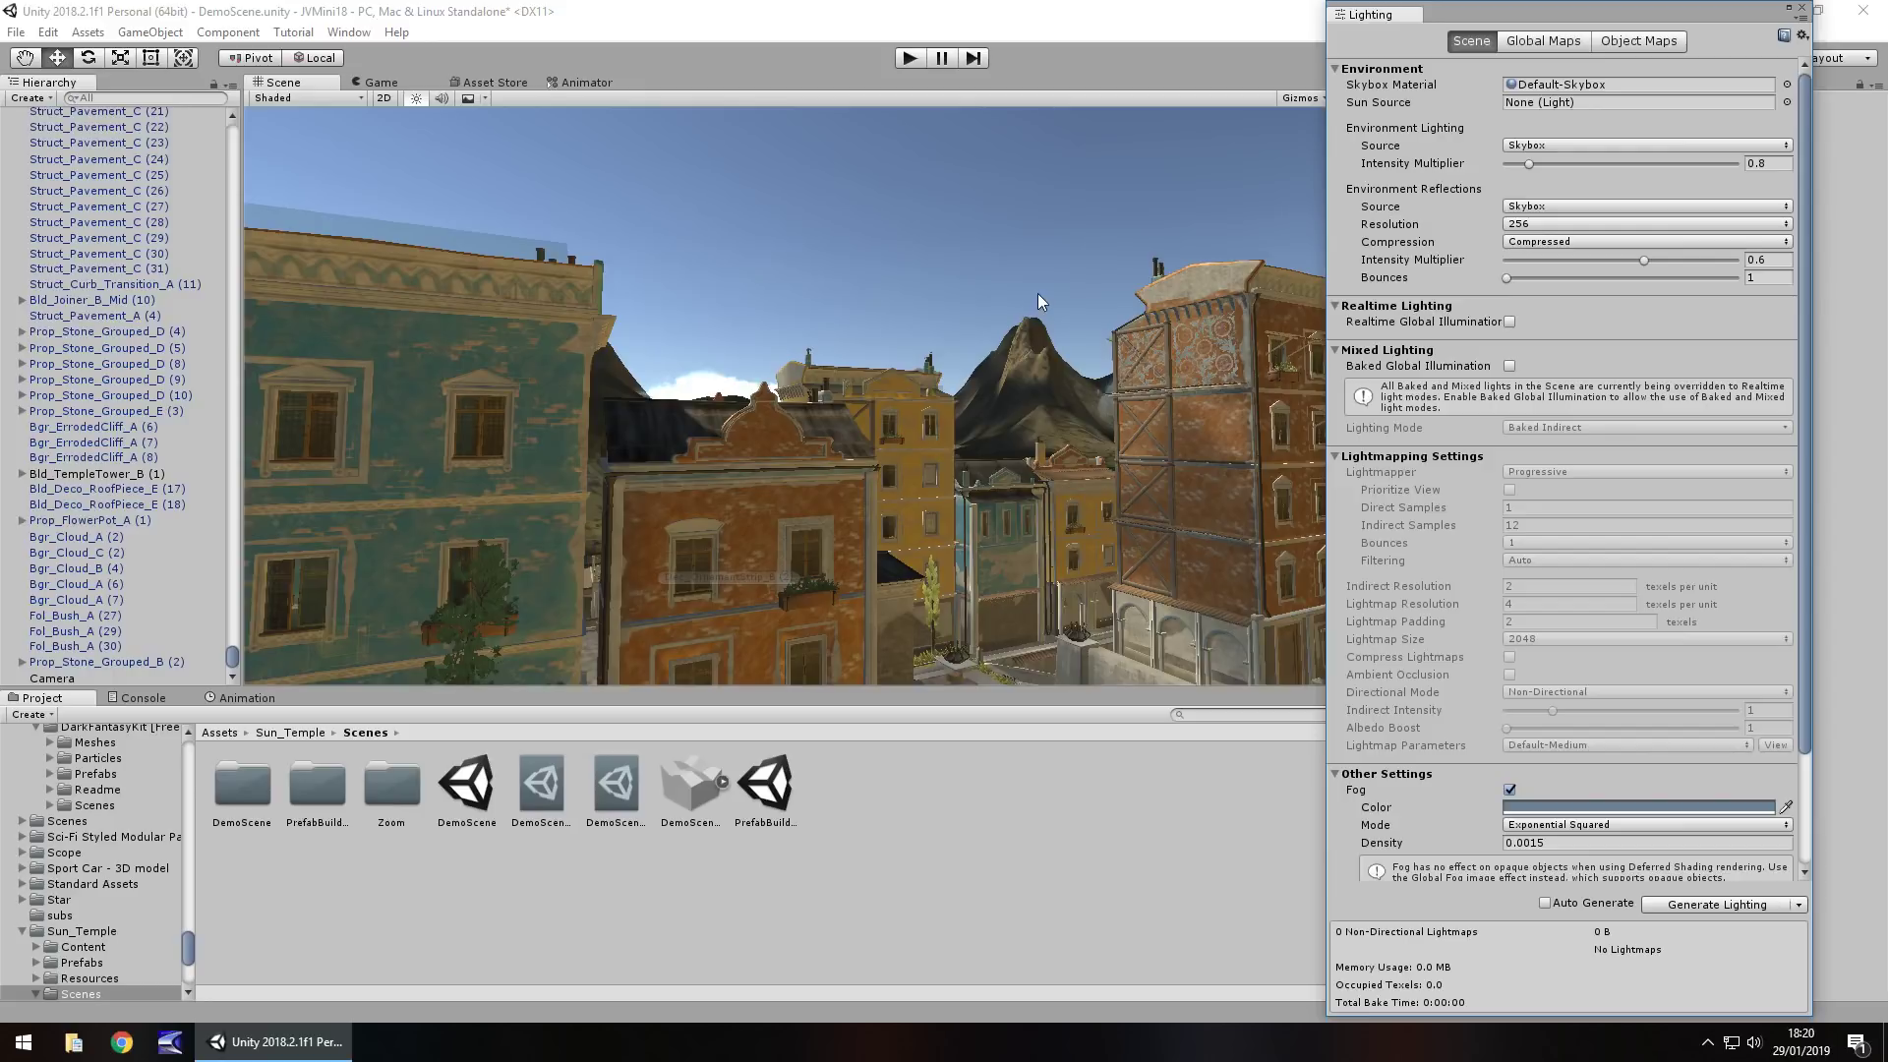
{"action": "left_click", "coordinate": [351, 33]}
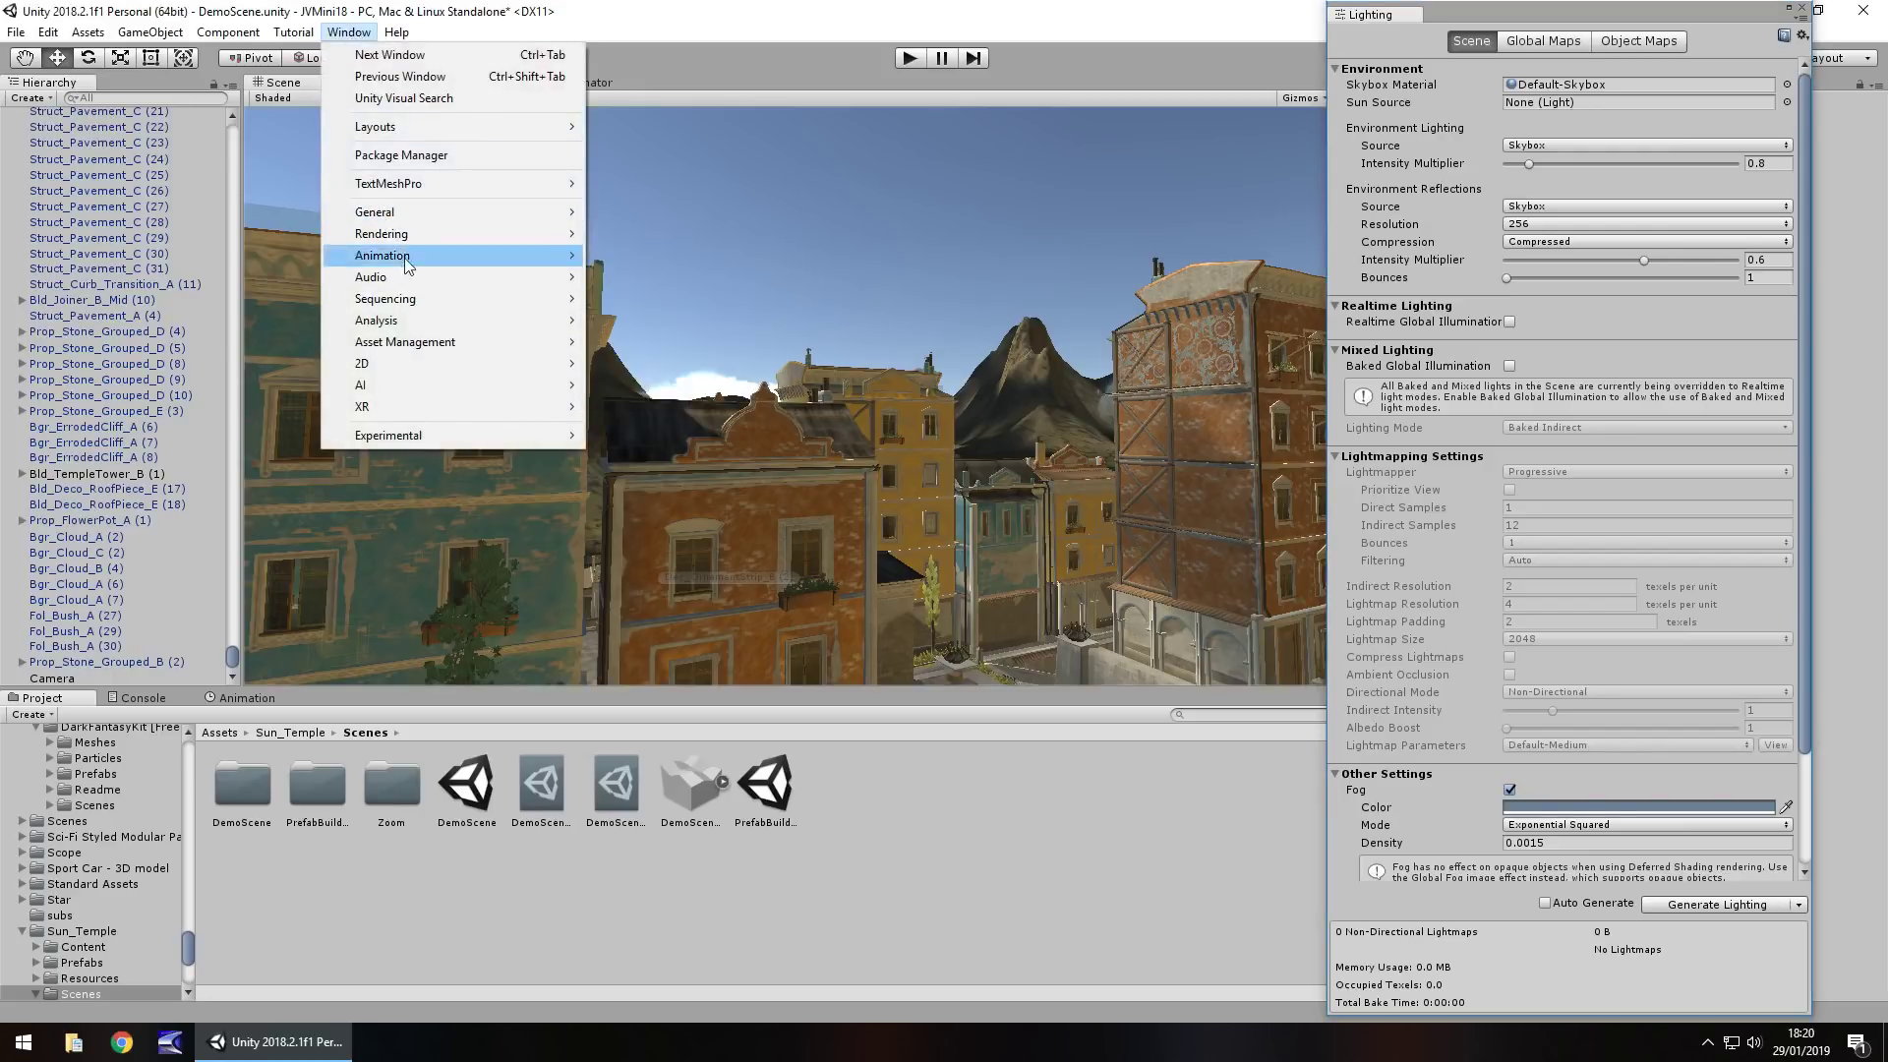
{"action": "mouse_move", "coordinate": [405, 234]}
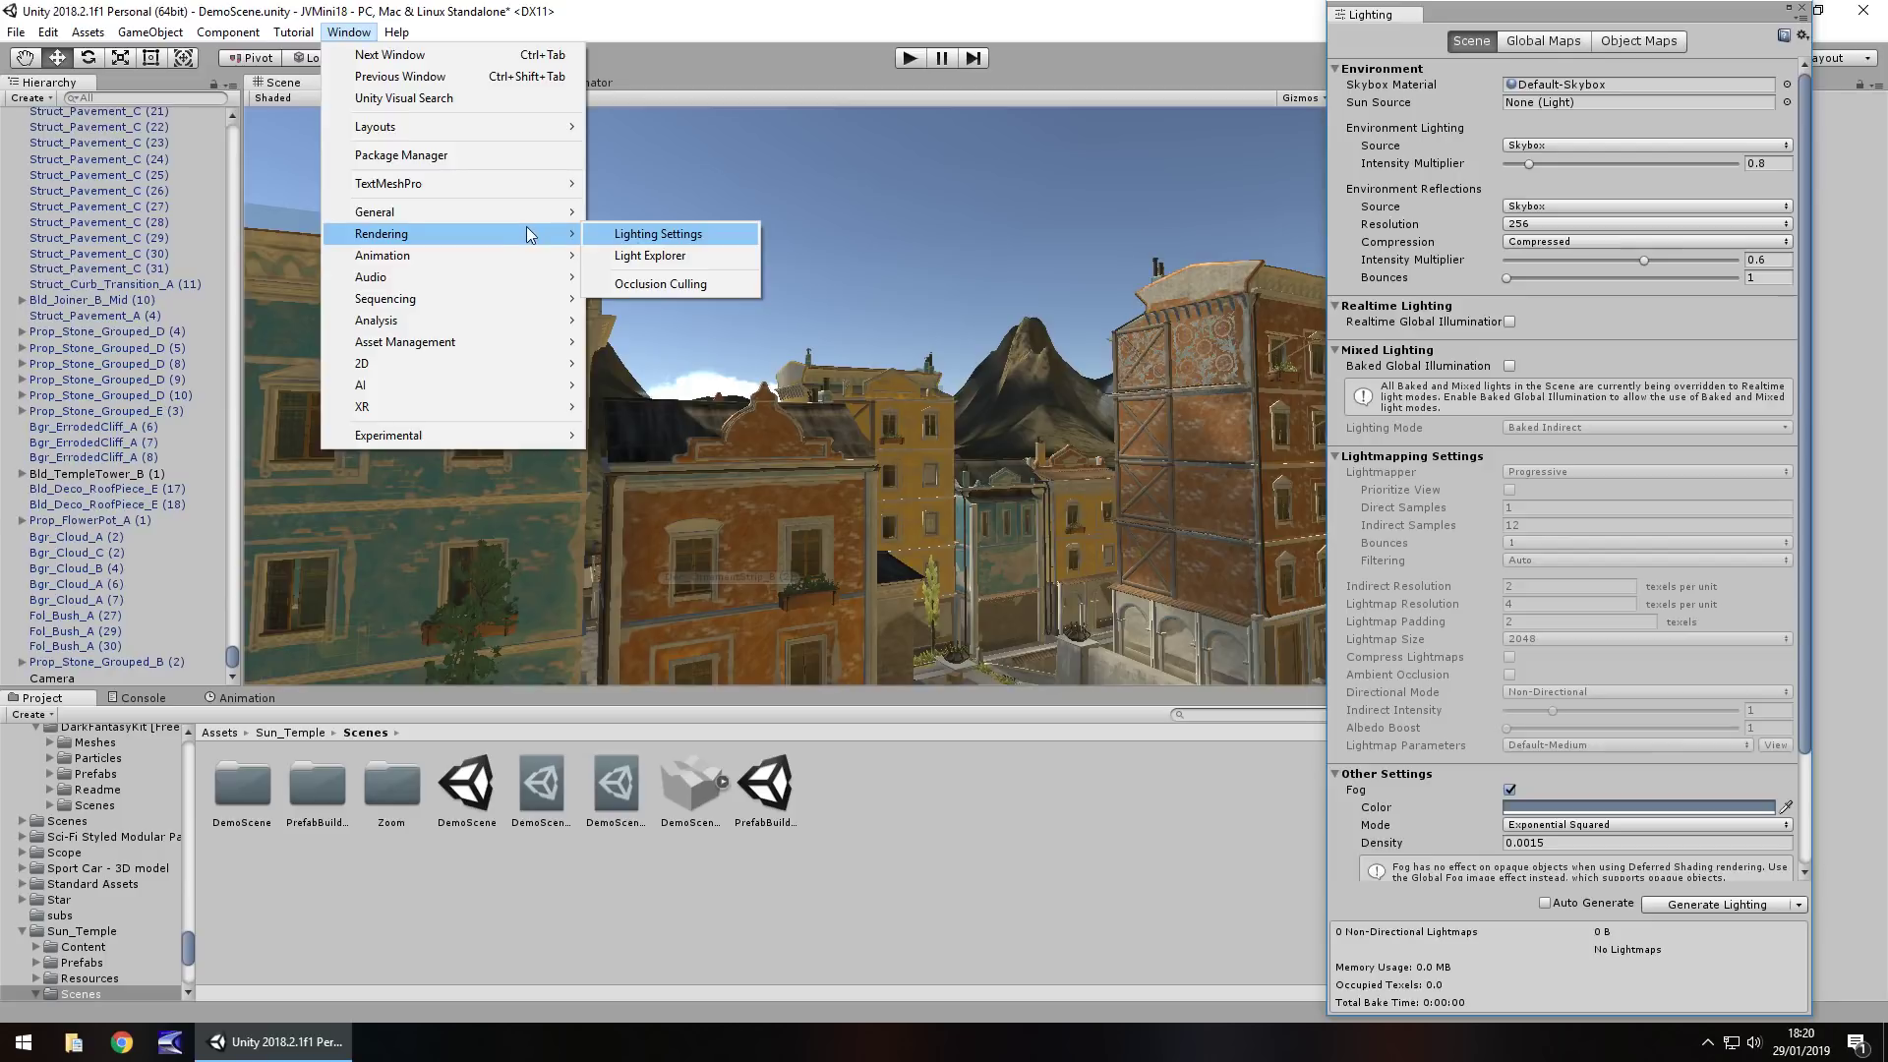
{"action": "left_click", "coordinate": [1501, 12]}
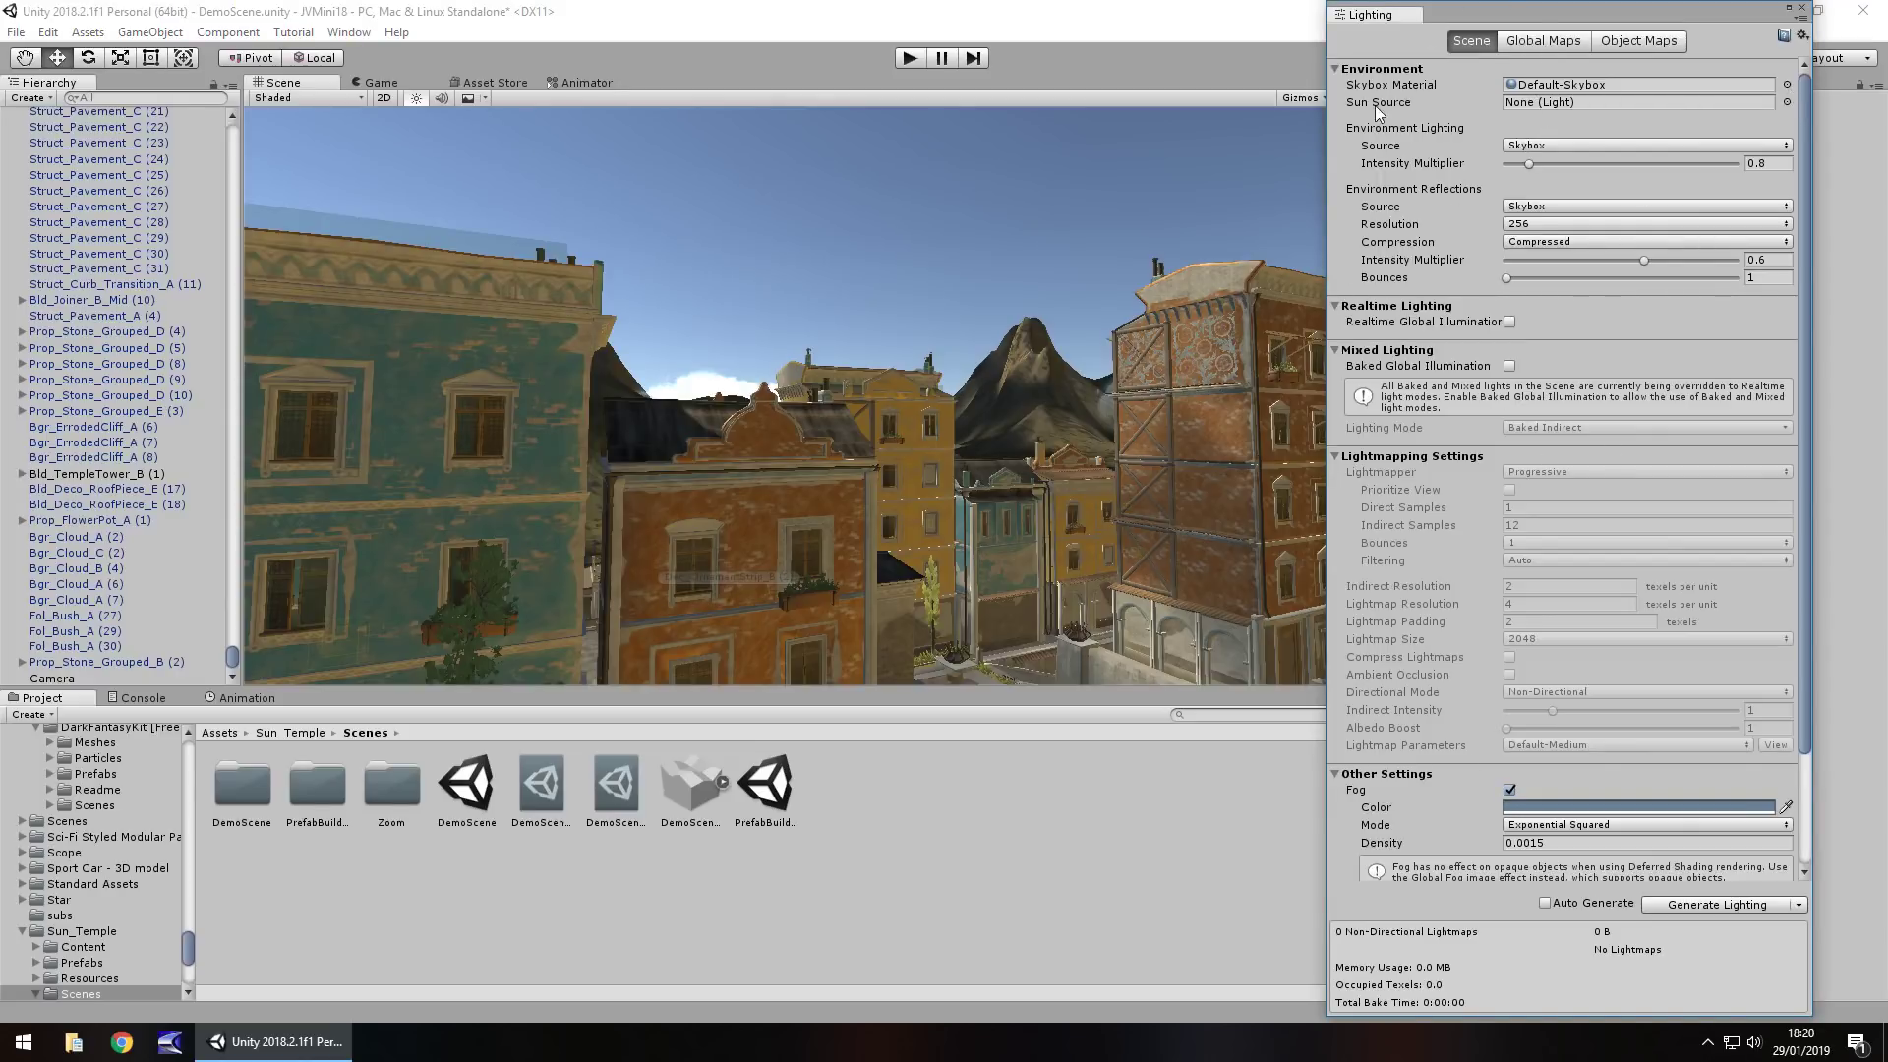
- Filter the skybox material picker by 'sky' and preview SkyMidnight, SkyMorning and SkyNight
{"action": "left_click", "coordinate": [1788, 84]}
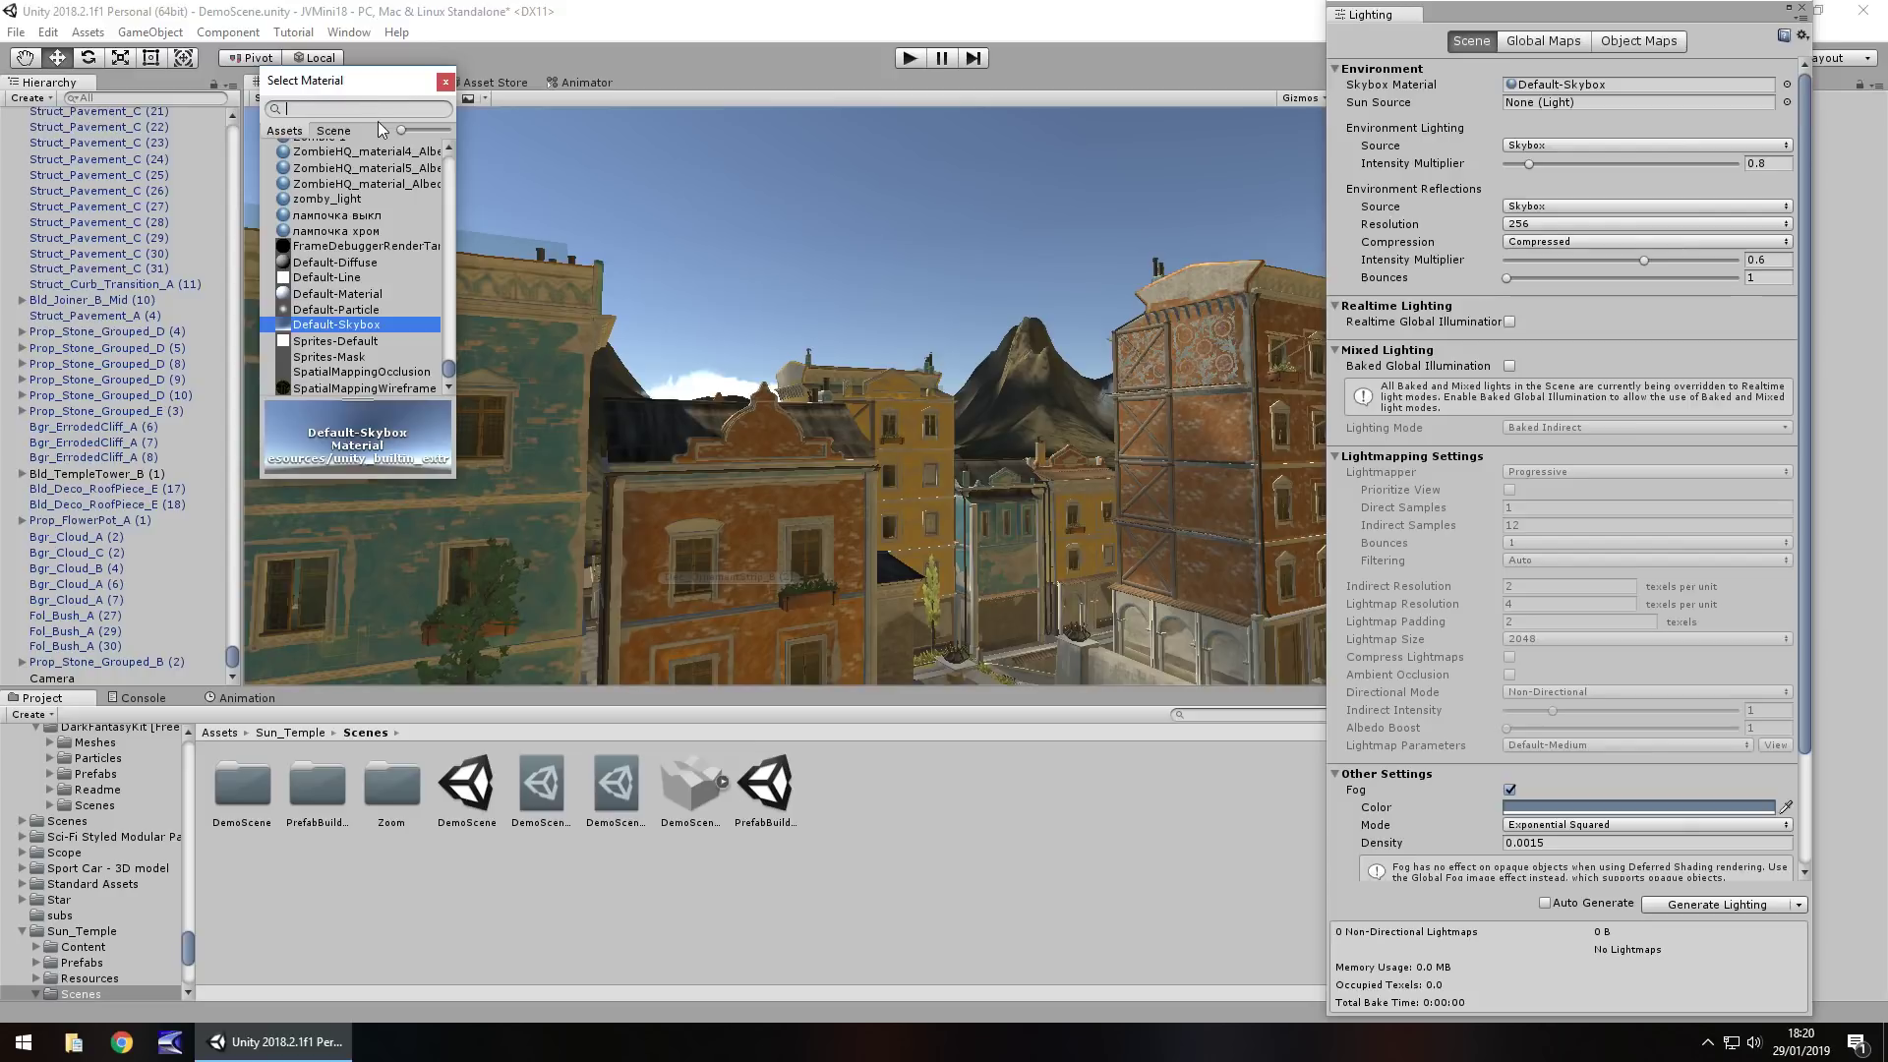
{"action": "type", "text": "sky"}
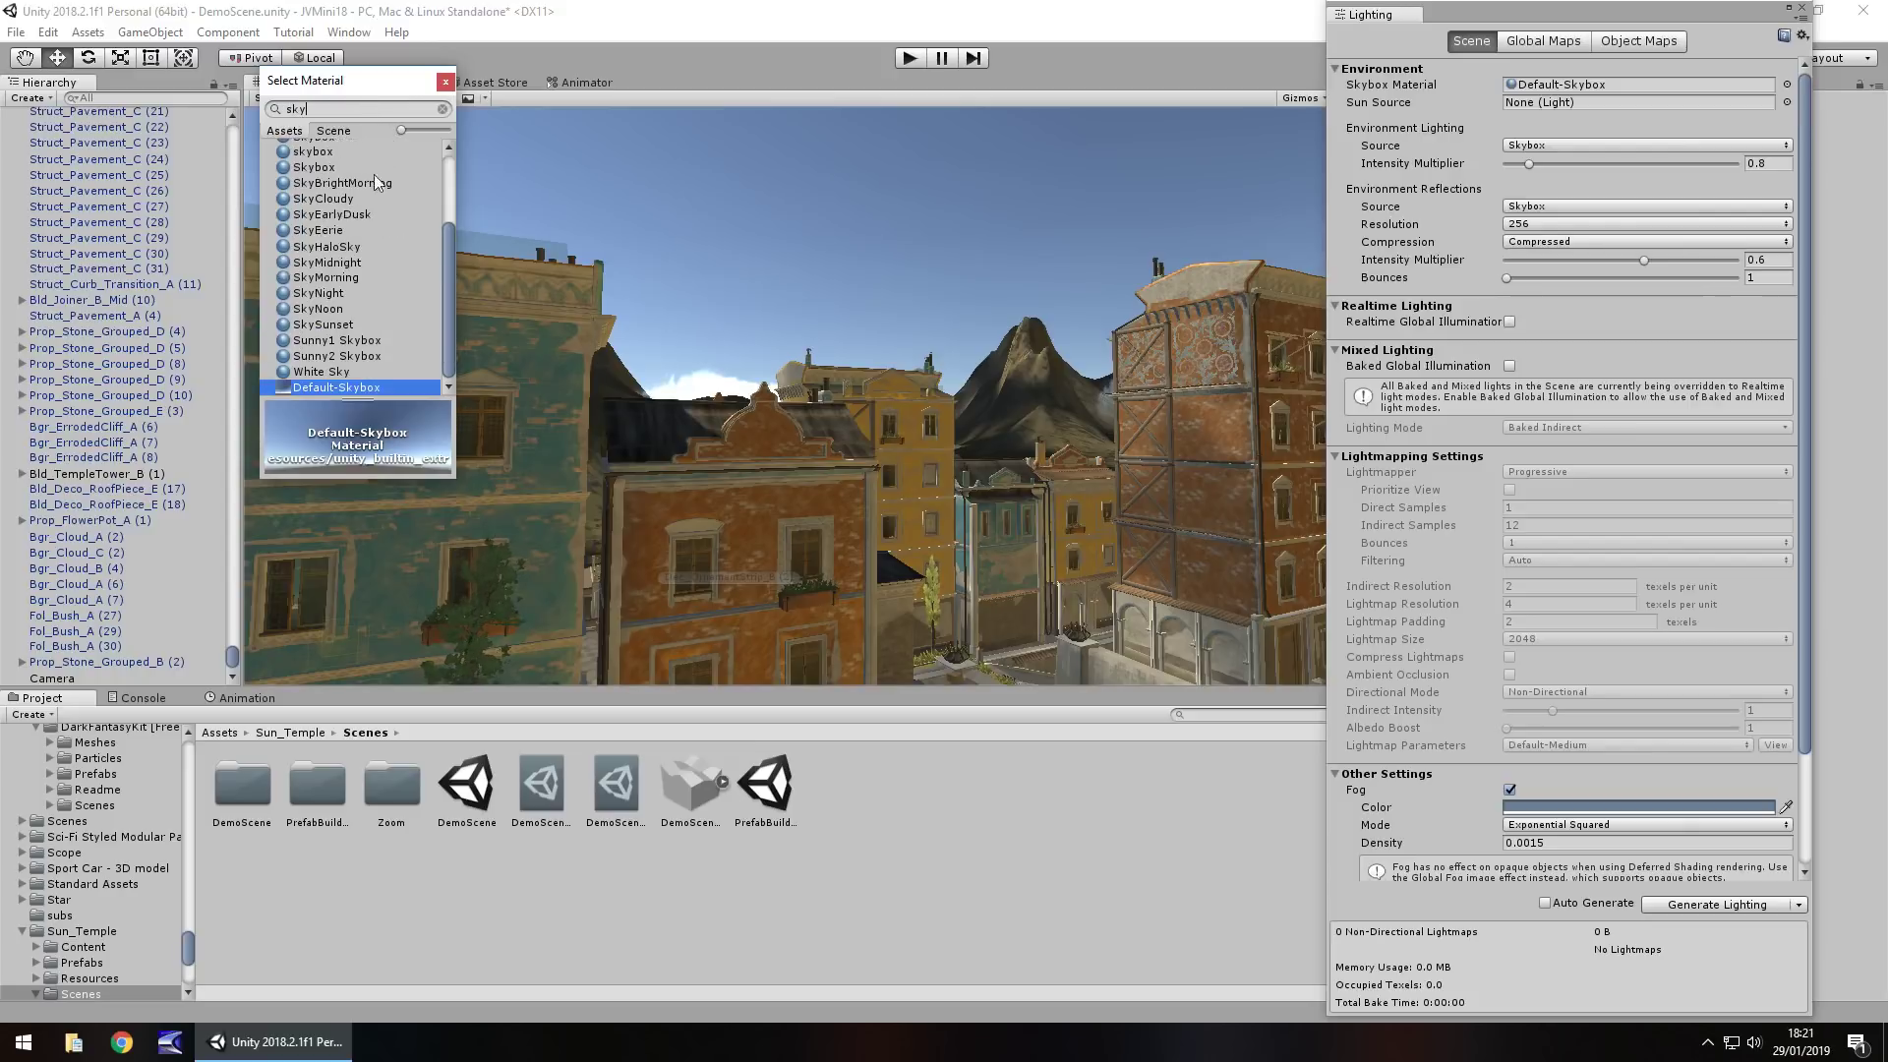
{"action": "left_click", "coordinate": [344, 229]}
{"action": "left_click", "coordinate": [356, 263]}
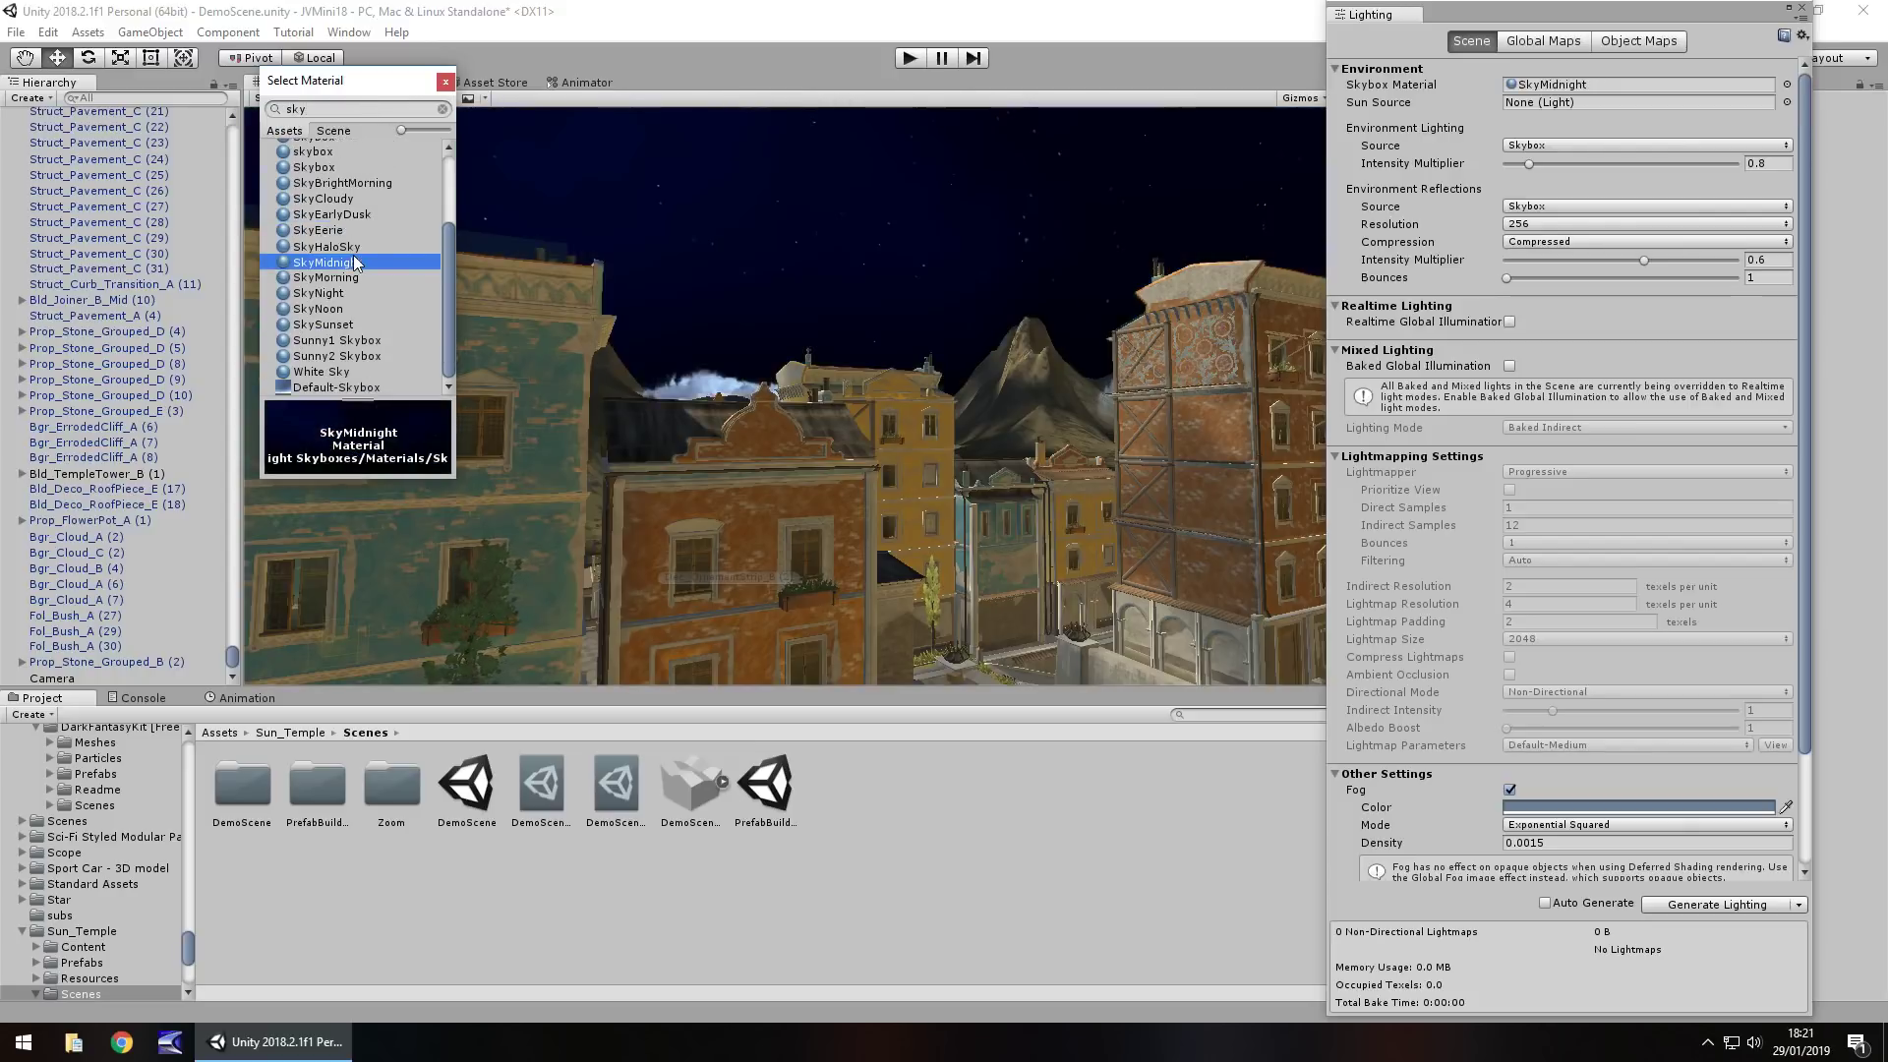
{"action": "left_click", "coordinate": [356, 277]}
{"action": "left_click", "coordinate": [354, 293]}
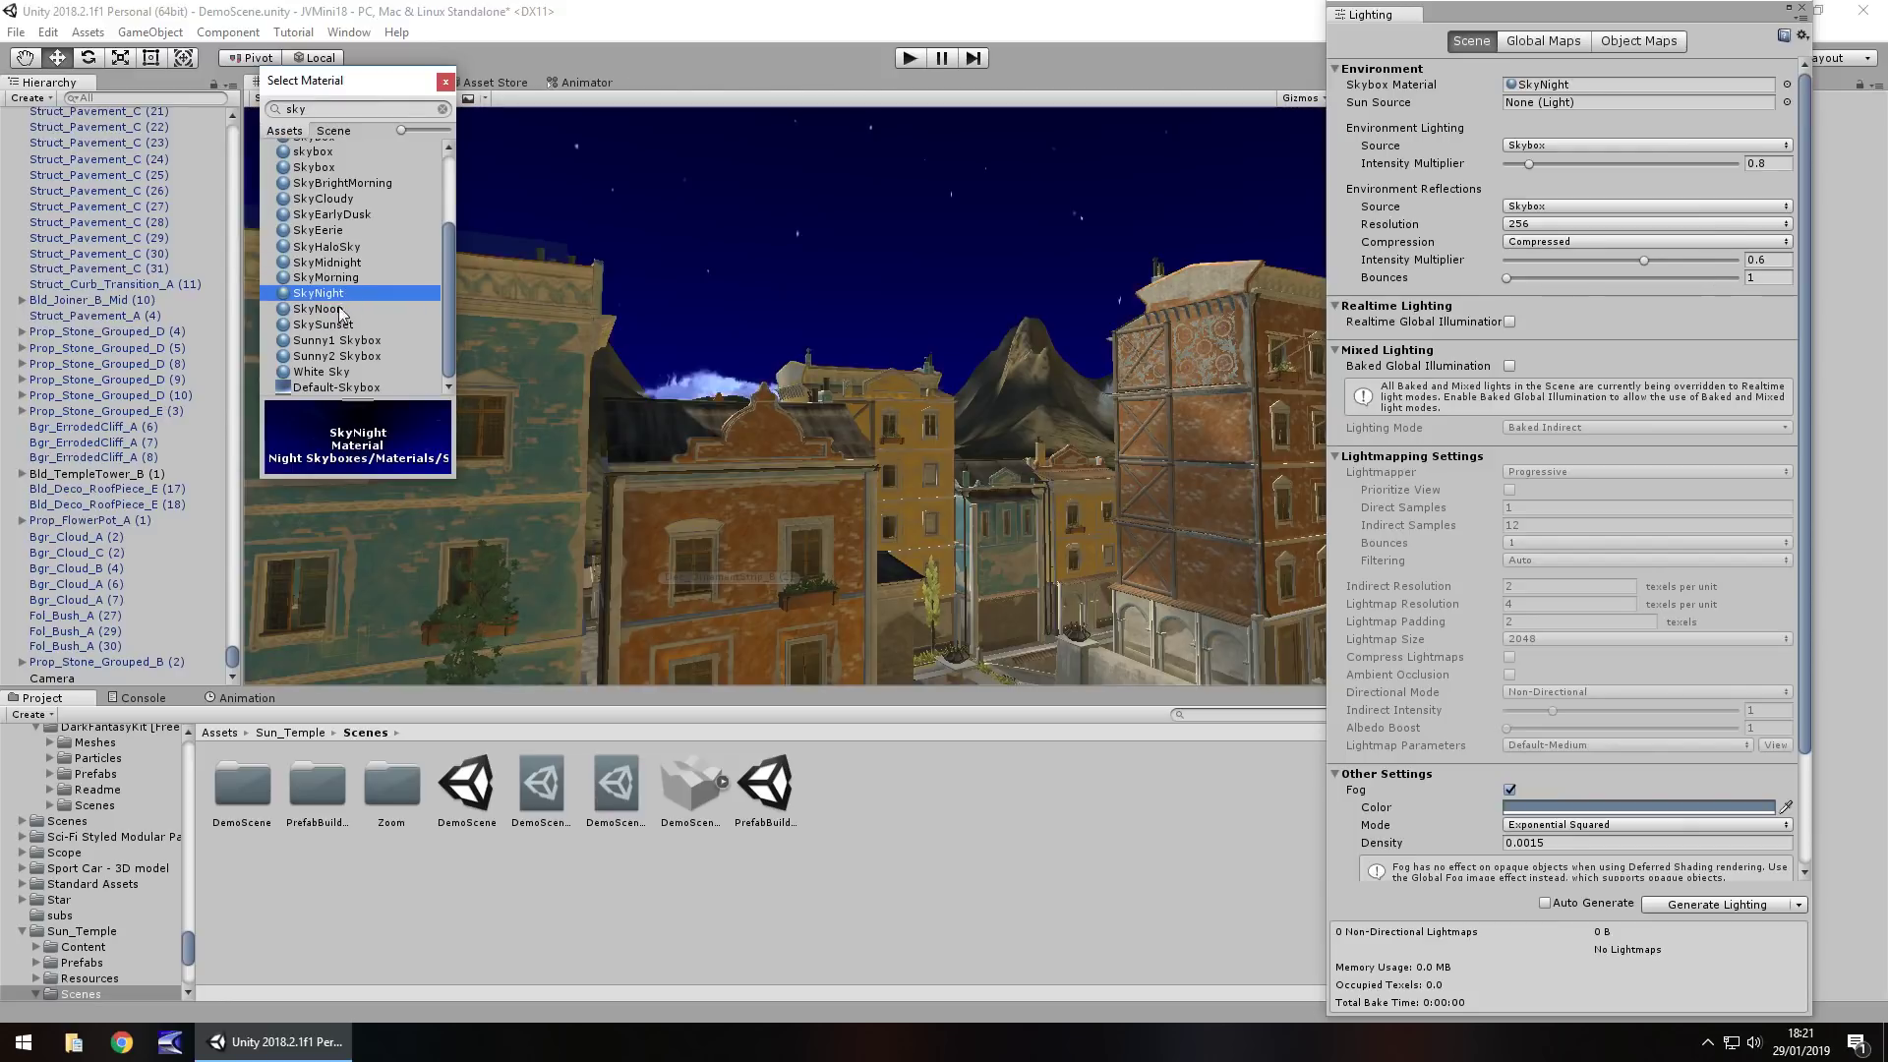
- After trying SkyNoon, SkyBrightMorning and SkyEerie, keep SkyEarlyDusk as skybox and enter Play mode
{"action": "left_click", "coordinate": [339, 309]}
{"action": "left_click", "coordinate": [346, 183]}
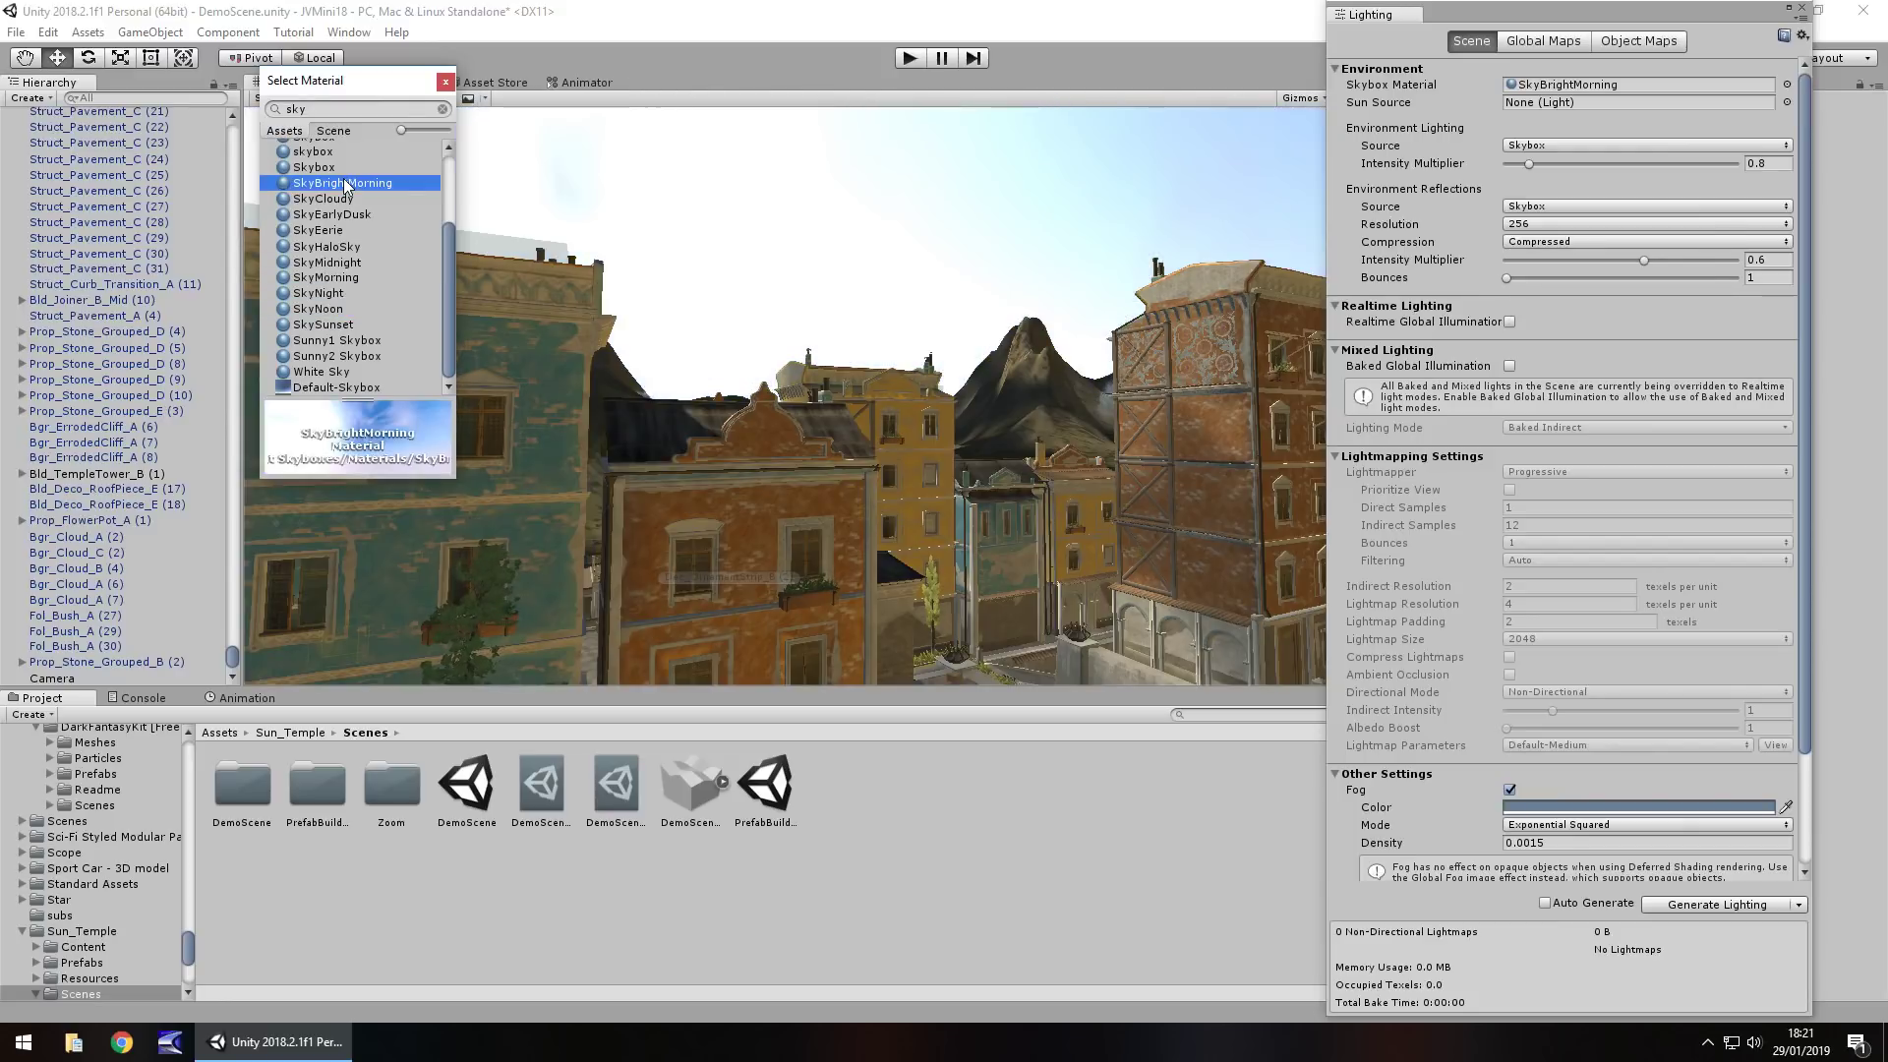
{"action": "left_click", "coordinate": [344, 168]}
{"action": "left_click", "coordinate": [342, 229]}
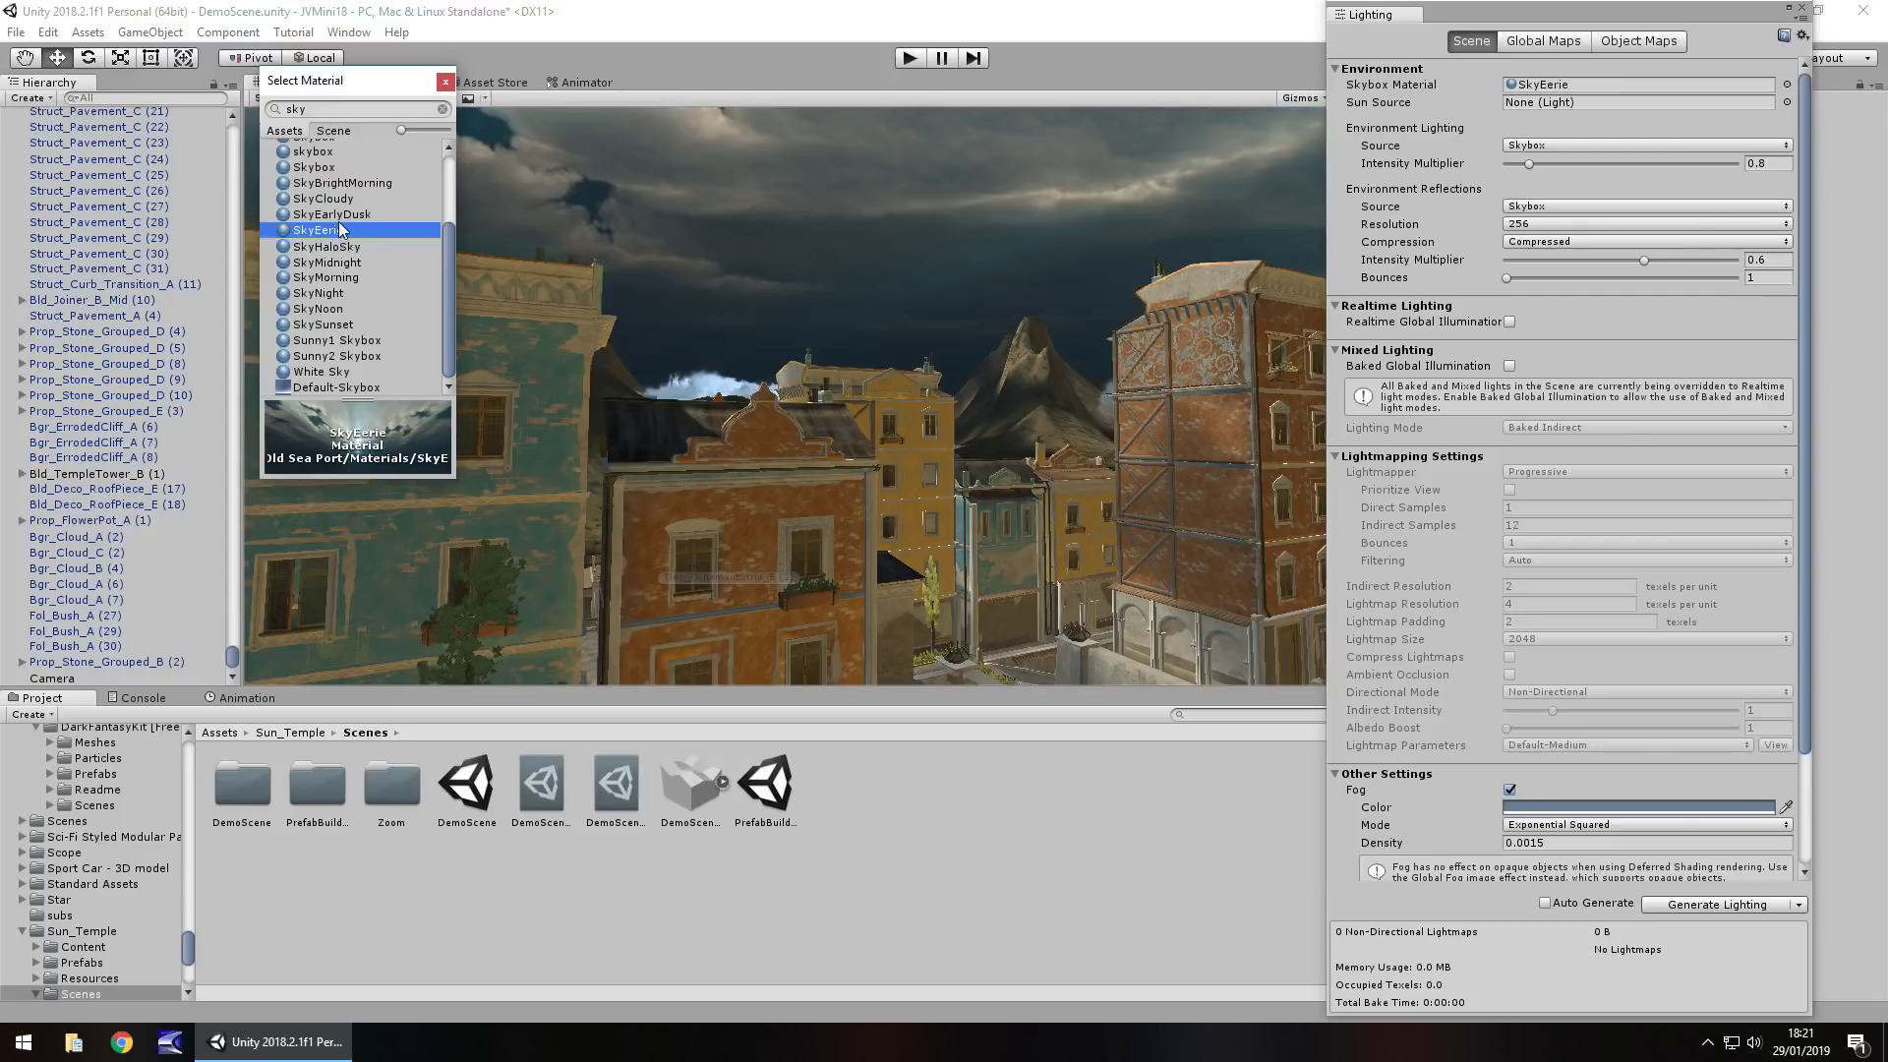
{"action": "left_click", "coordinate": [340, 216]}
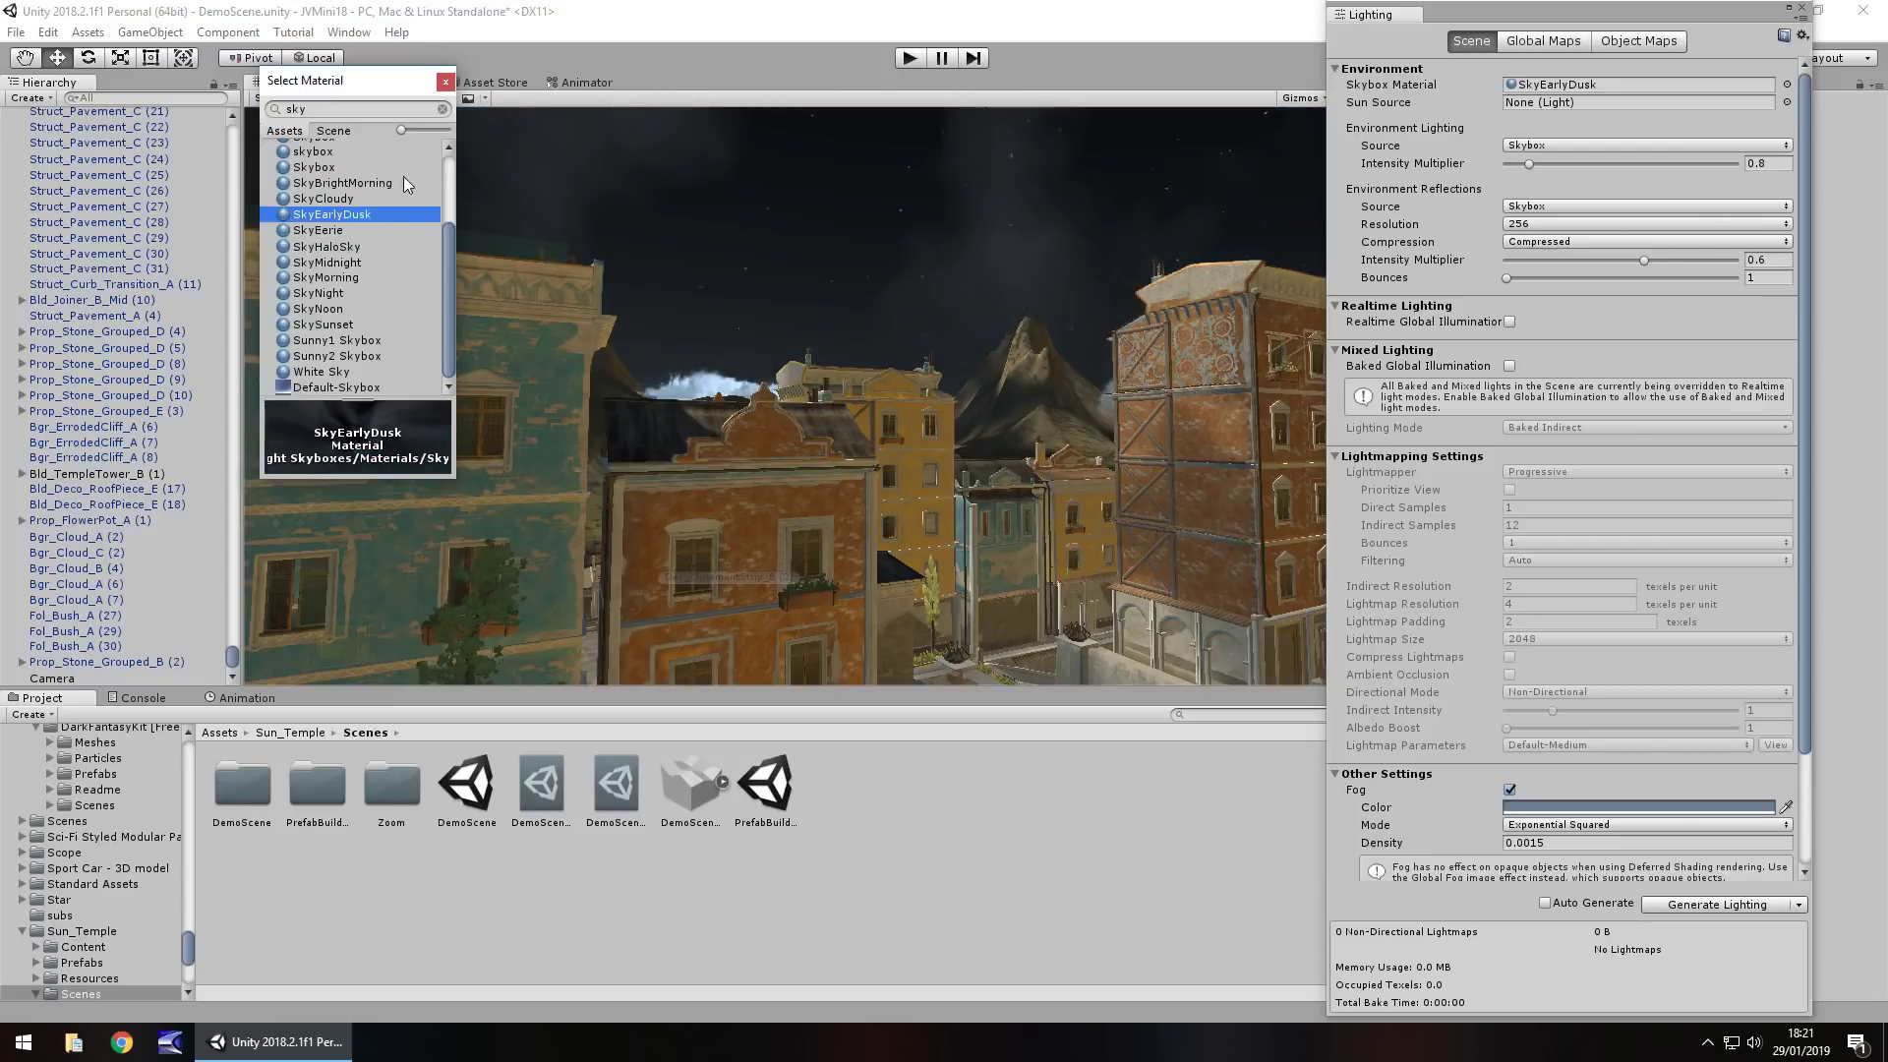
{"action": "left_click", "coordinate": [447, 79]}
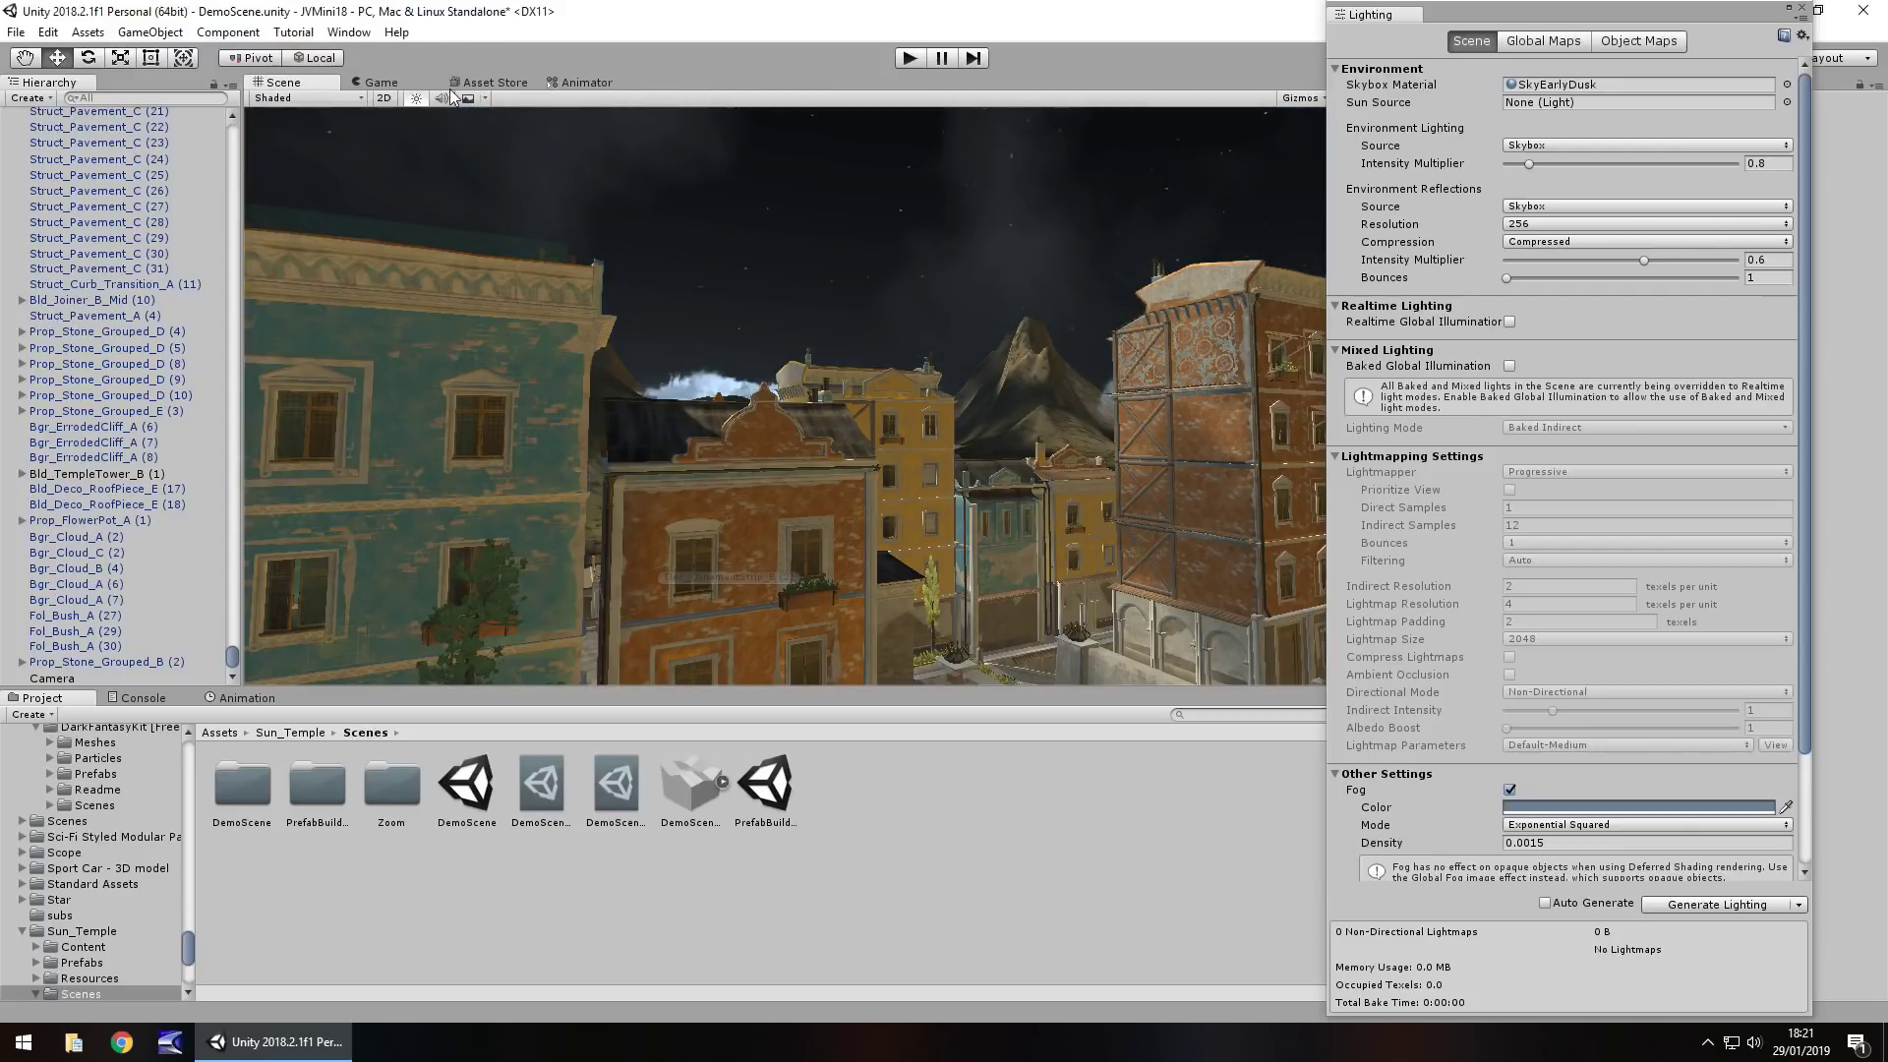
{"action": "left_click", "coordinate": [900, 63]}
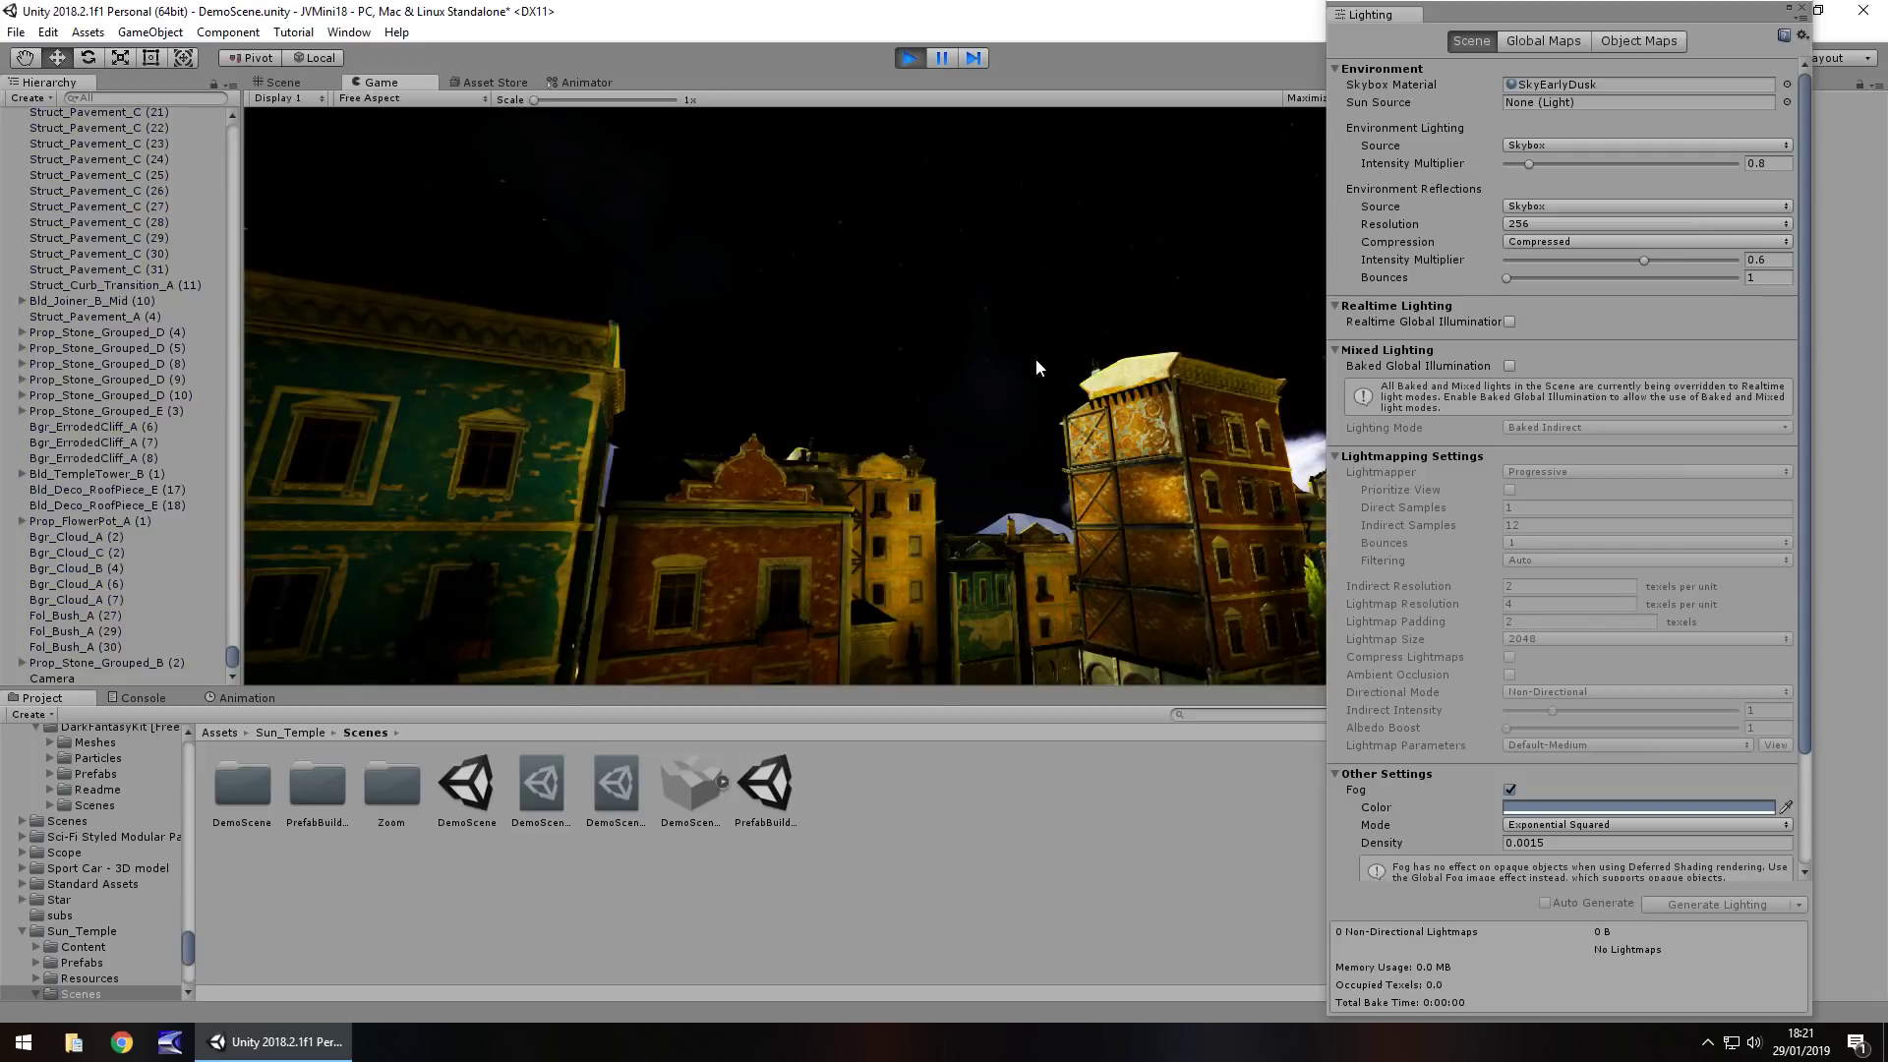
- Close the Lighting window to view the night-sky Game view, then exit Play mode
{"action": "left_click", "coordinate": [1804, 10]}
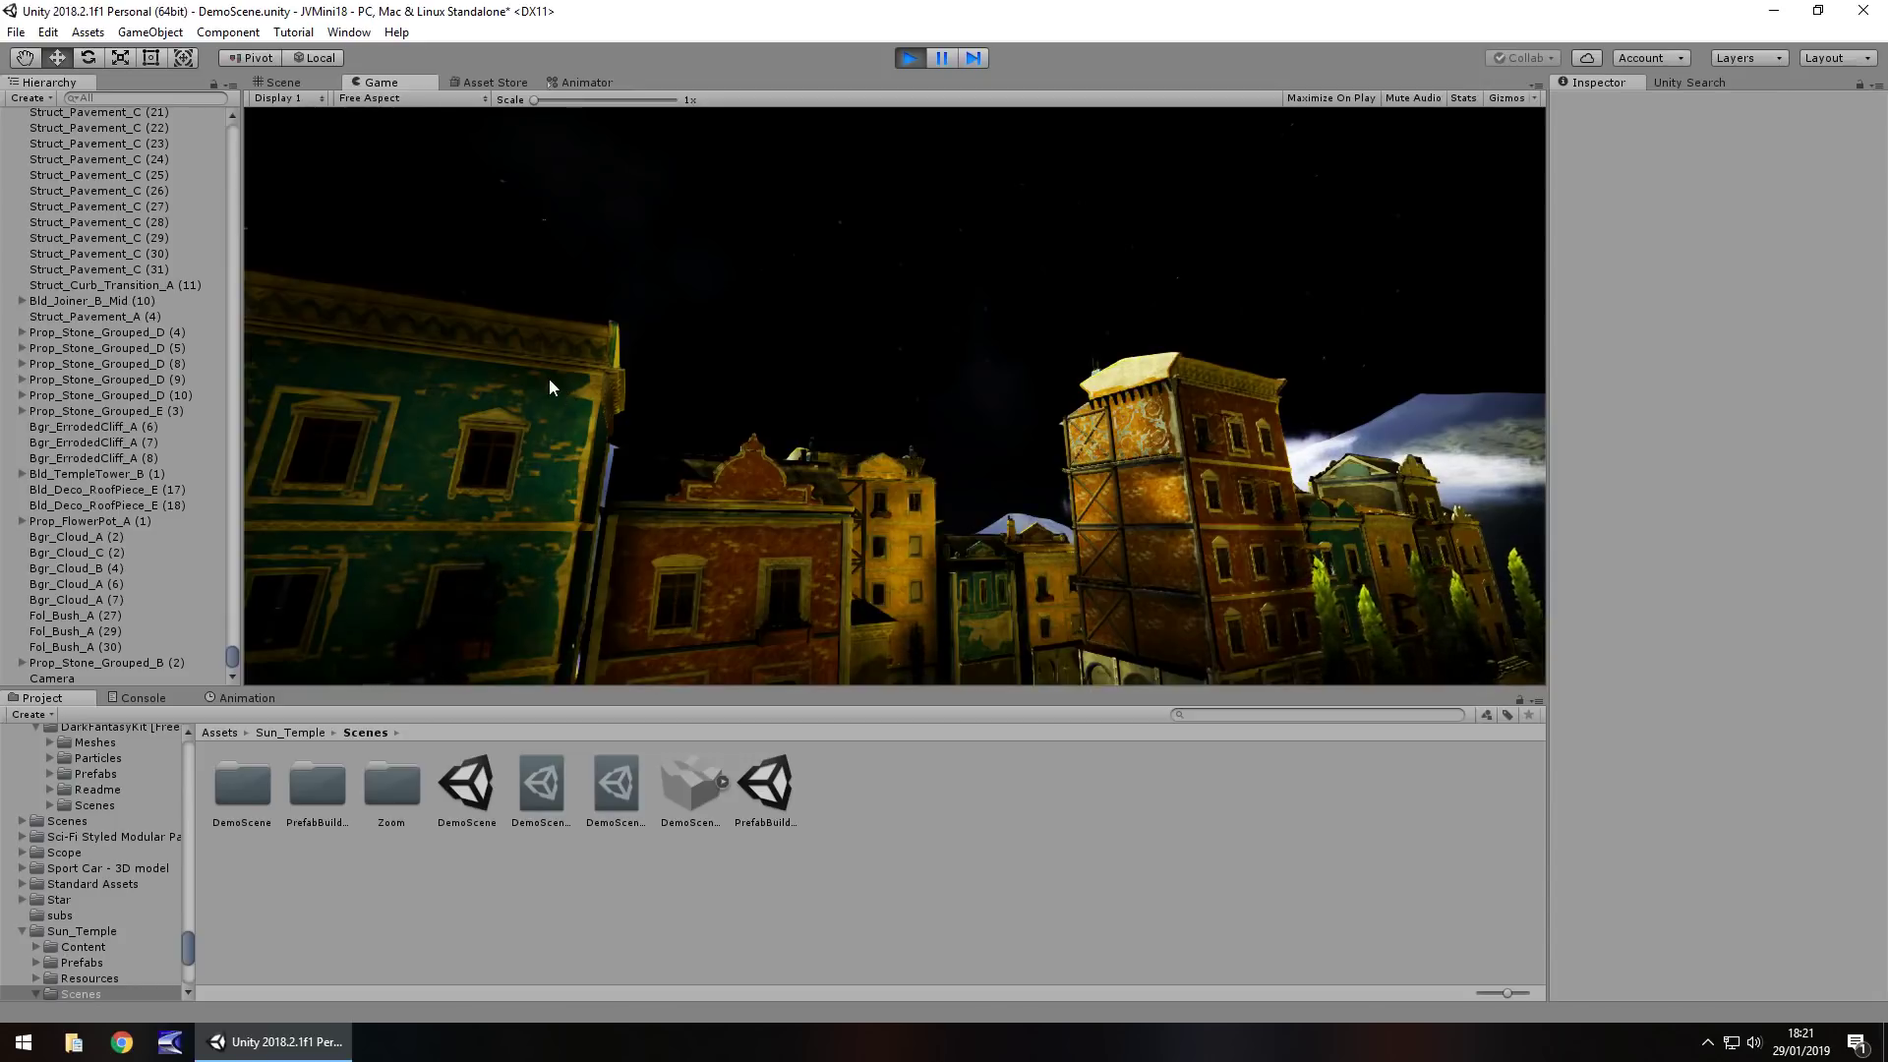
{"action": "left_click", "coordinate": [910, 57]}
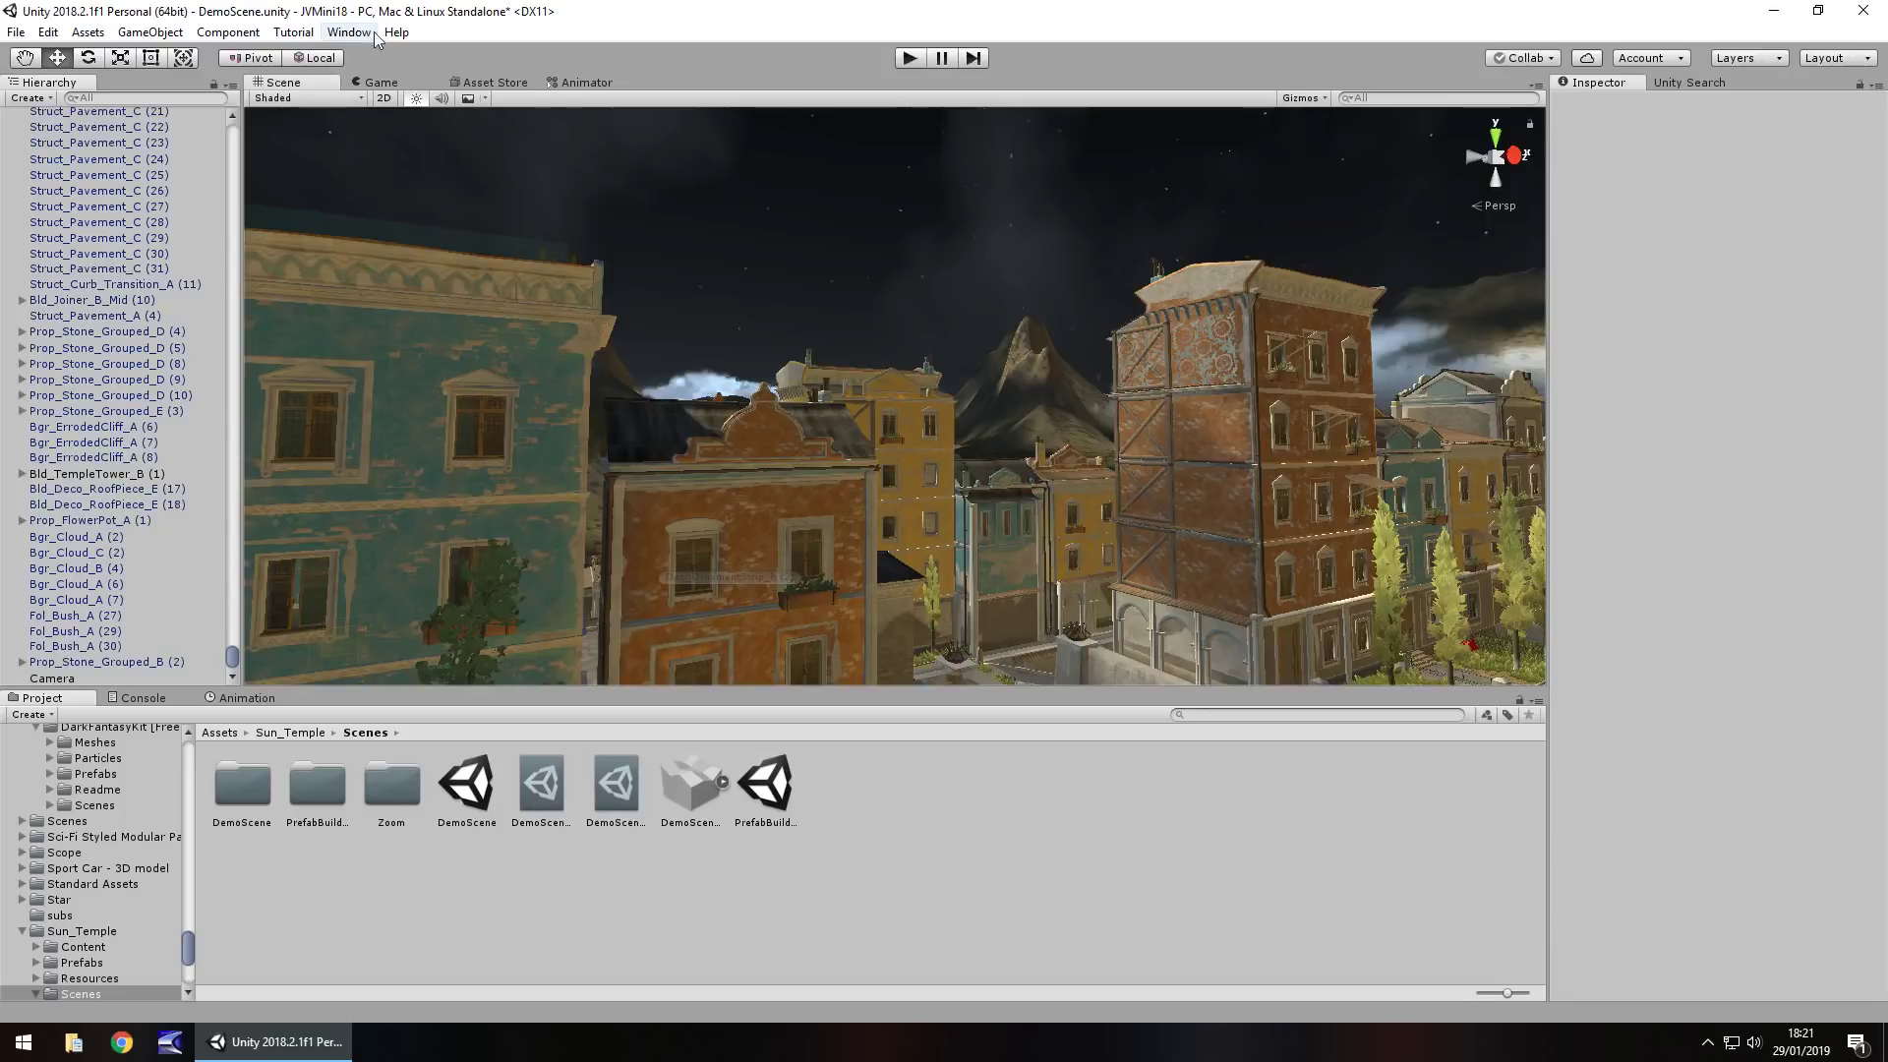
- Reopen the Lighting settings window from the Rendering menu
{"action": "left_click", "coordinate": [362, 35]}
{"action": "mouse_move", "coordinate": [518, 237]}
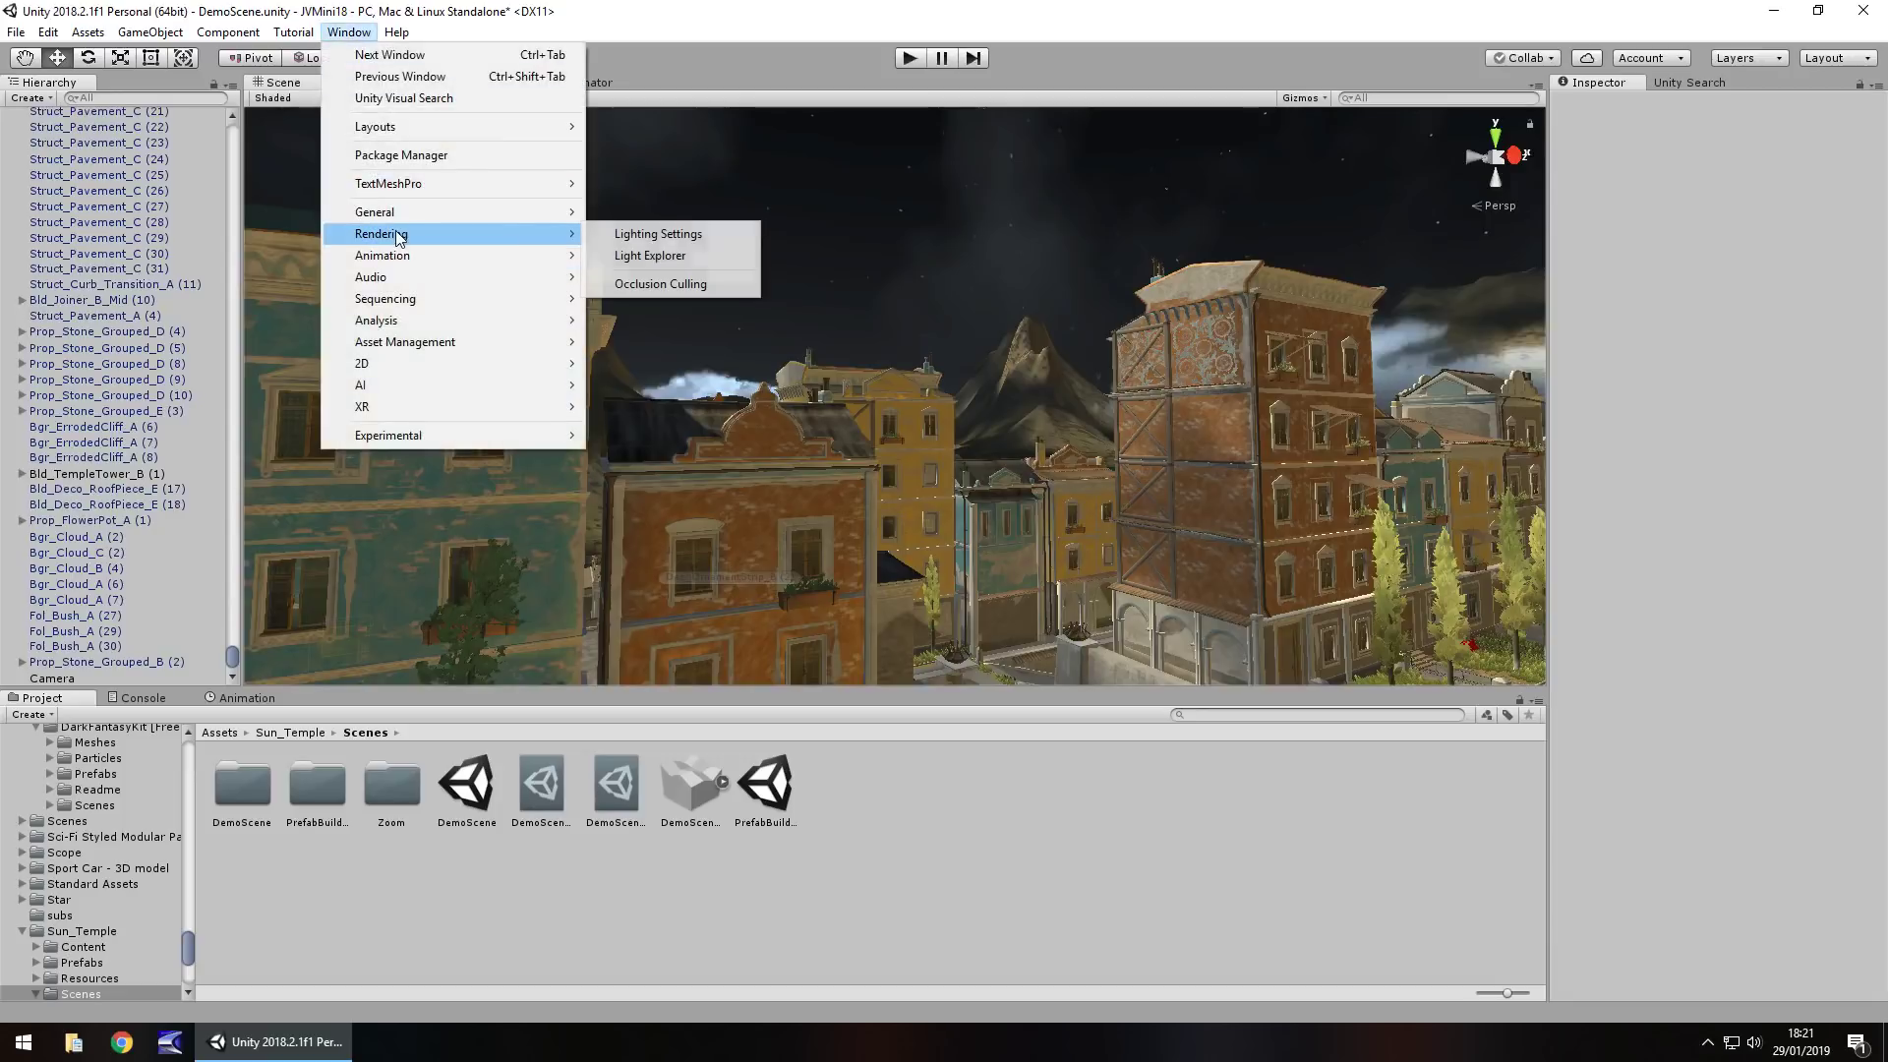
{"action": "left_click", "coordinate": [726, 239]}
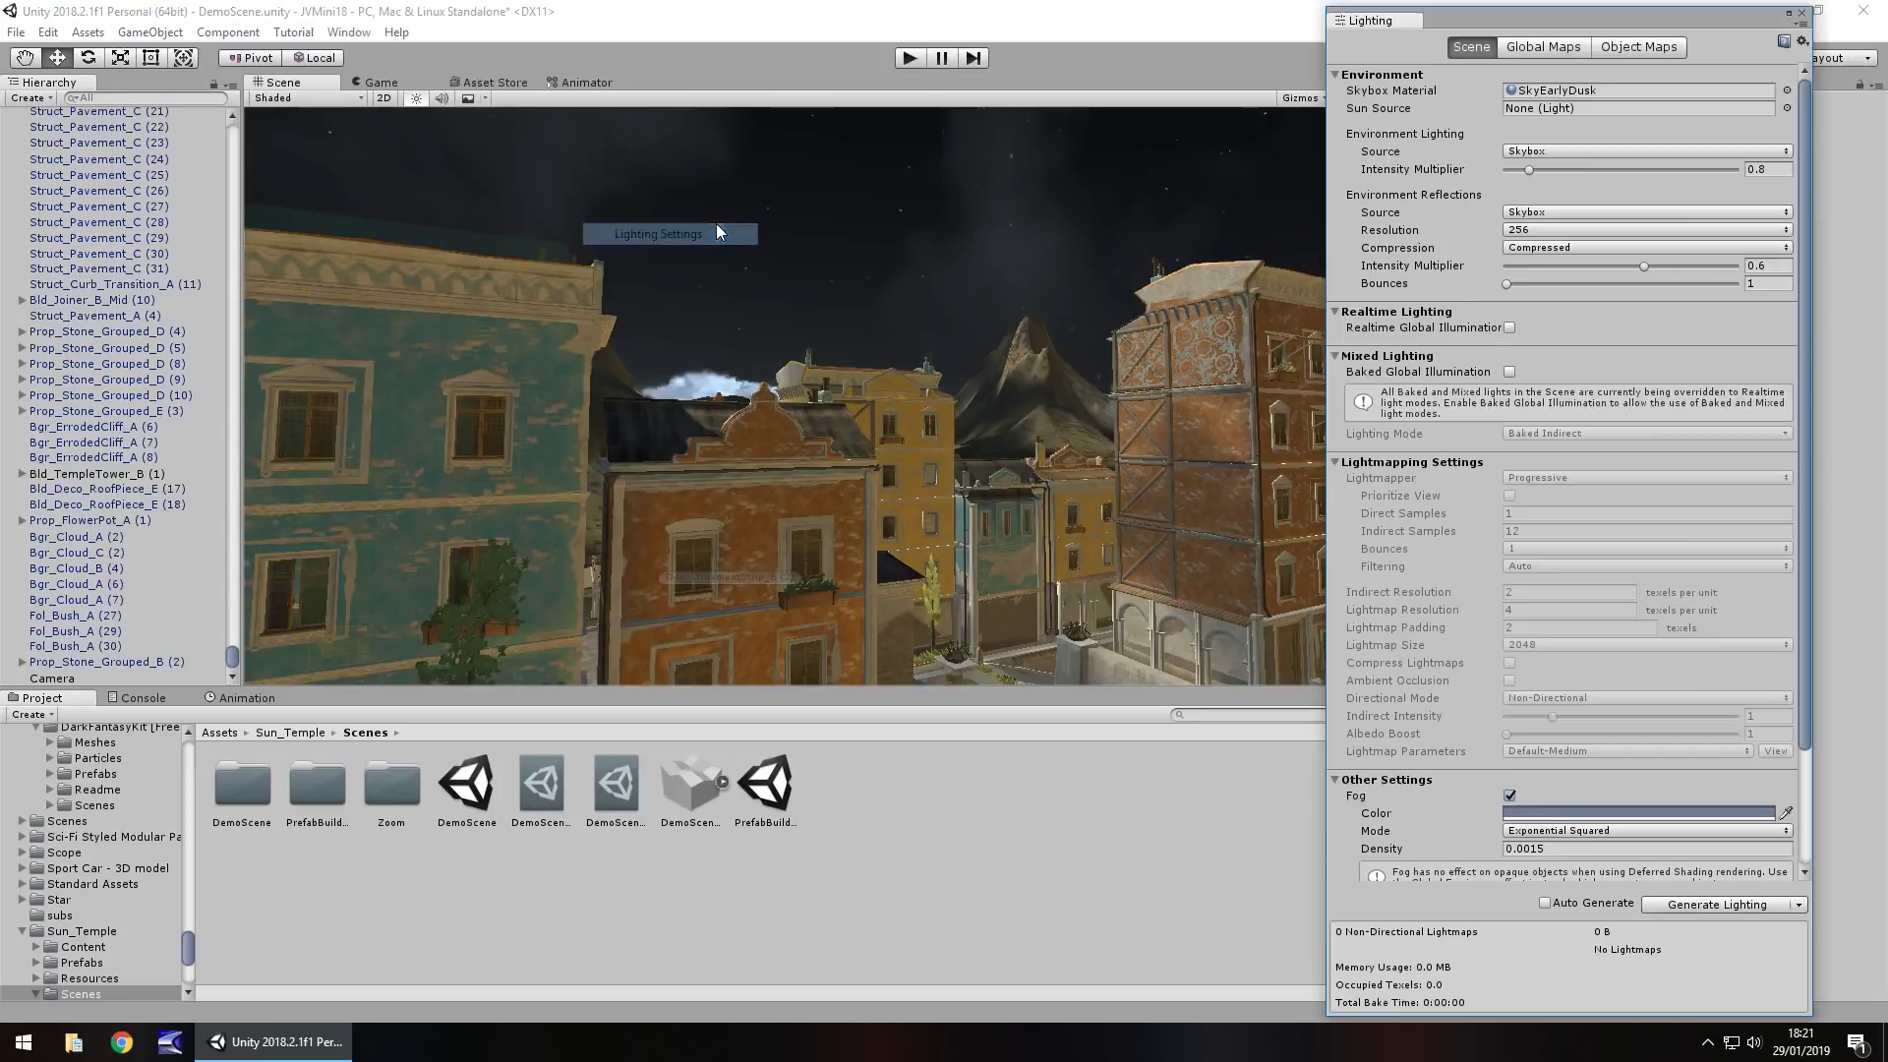
- Preview SkyMorning, SkyNight, SkyNoon and SkySunset, then set Sunny1 Skybox as the skybox material
{"action": "left_click", "coordinate": [1786, 91]}
{"action": "type", "text": "sky"}
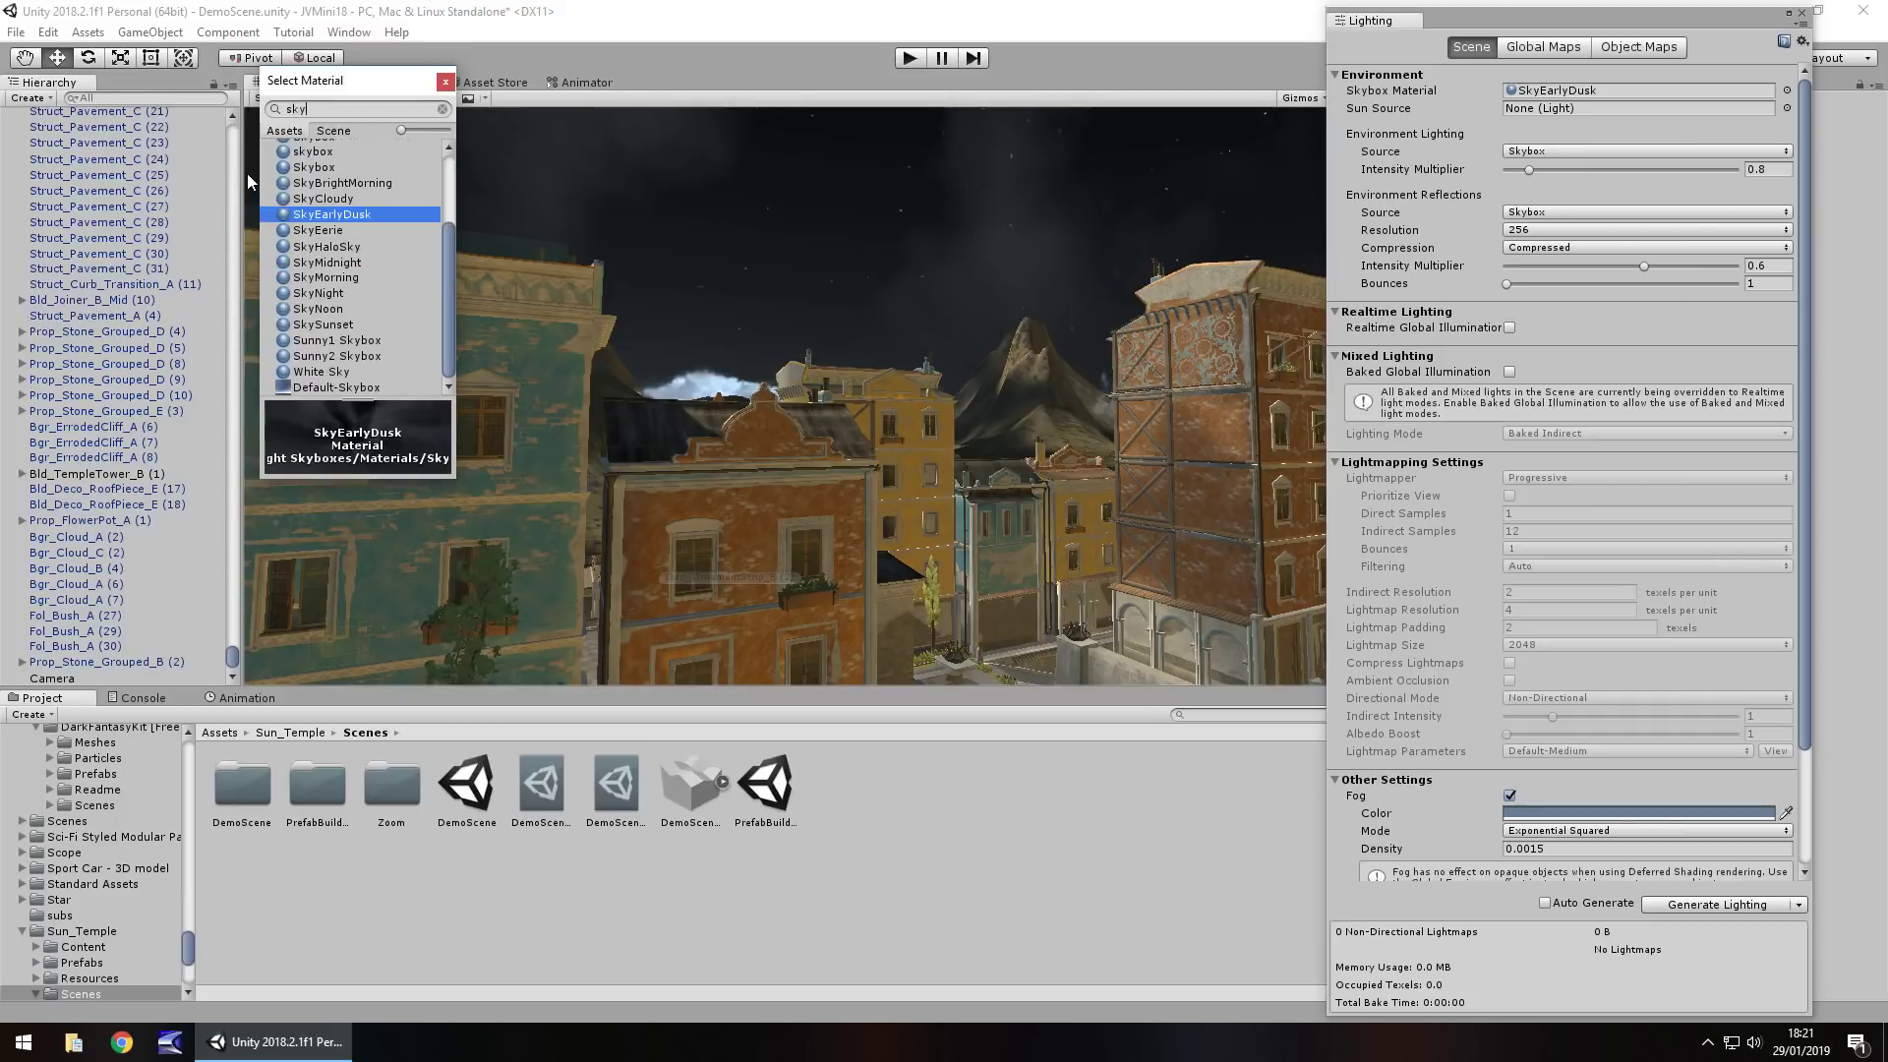
{"action": "left_click", "coordinate": [345, 278]}
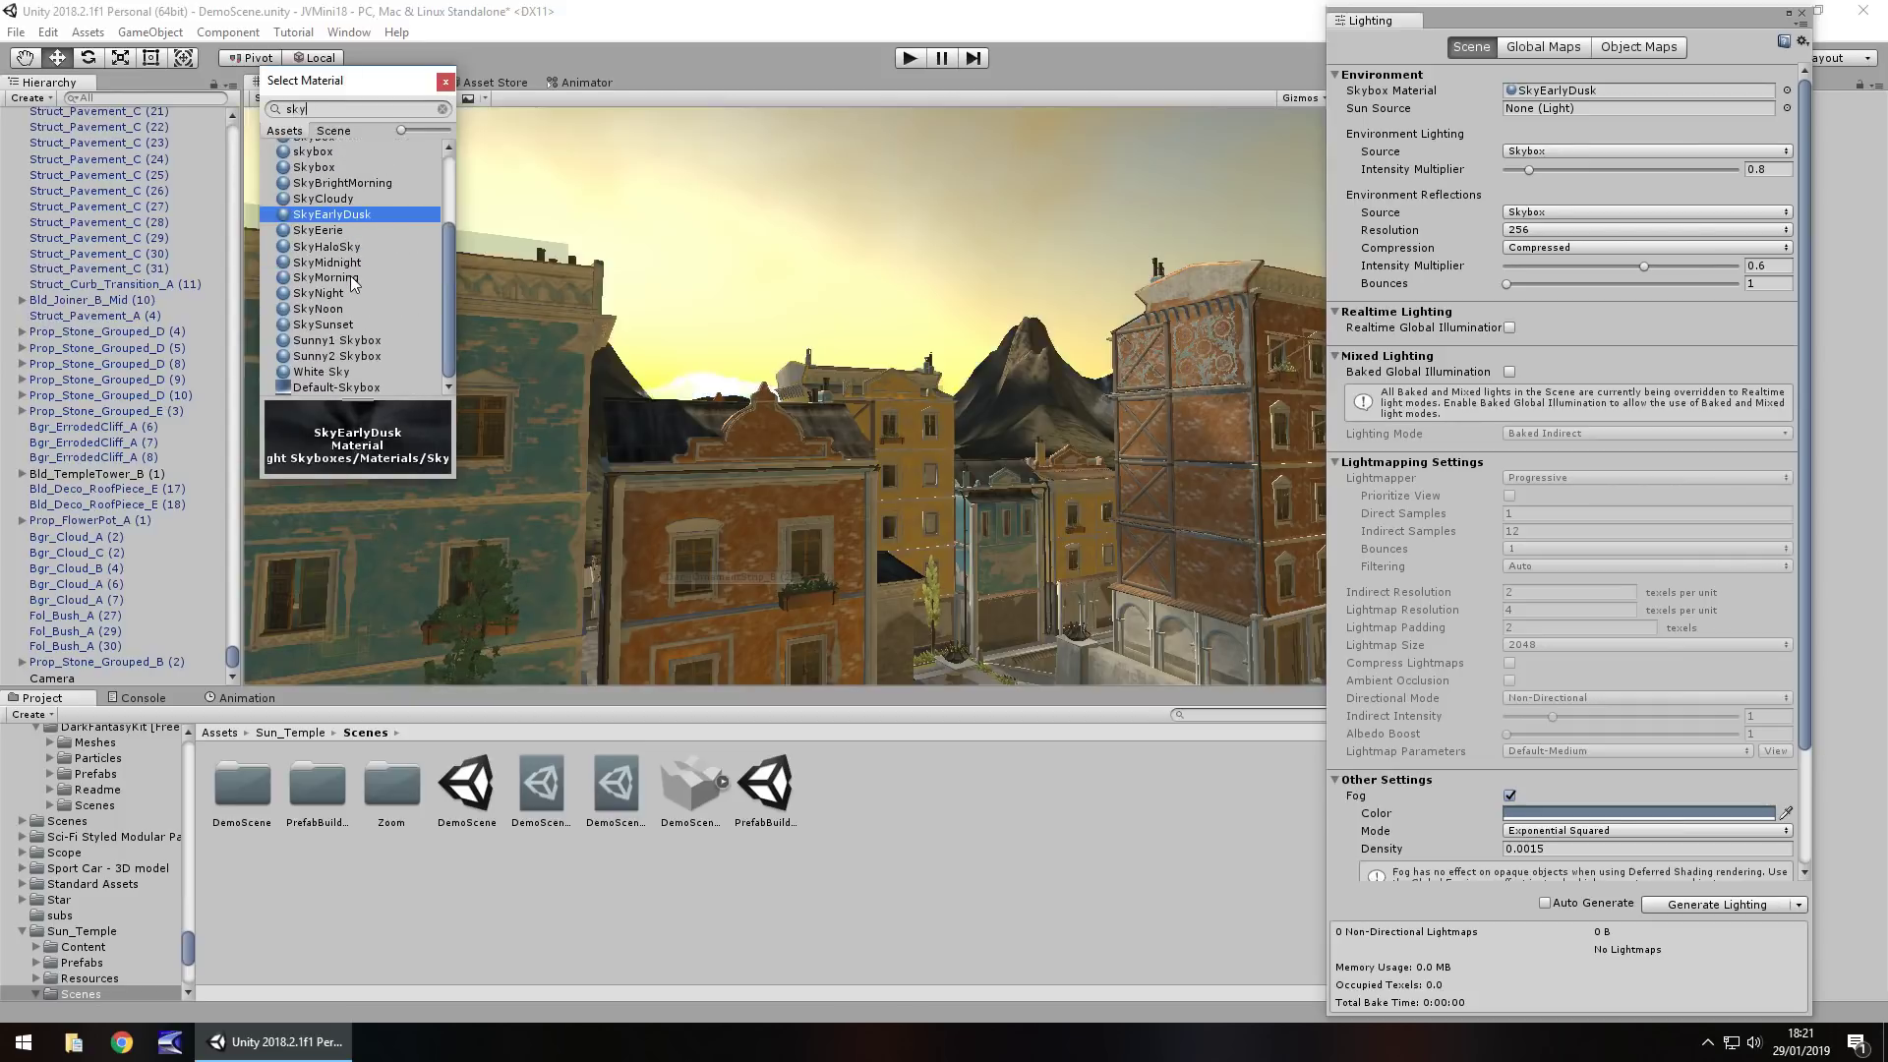
{"action": "left_click", "coordinate": [346, 293]}
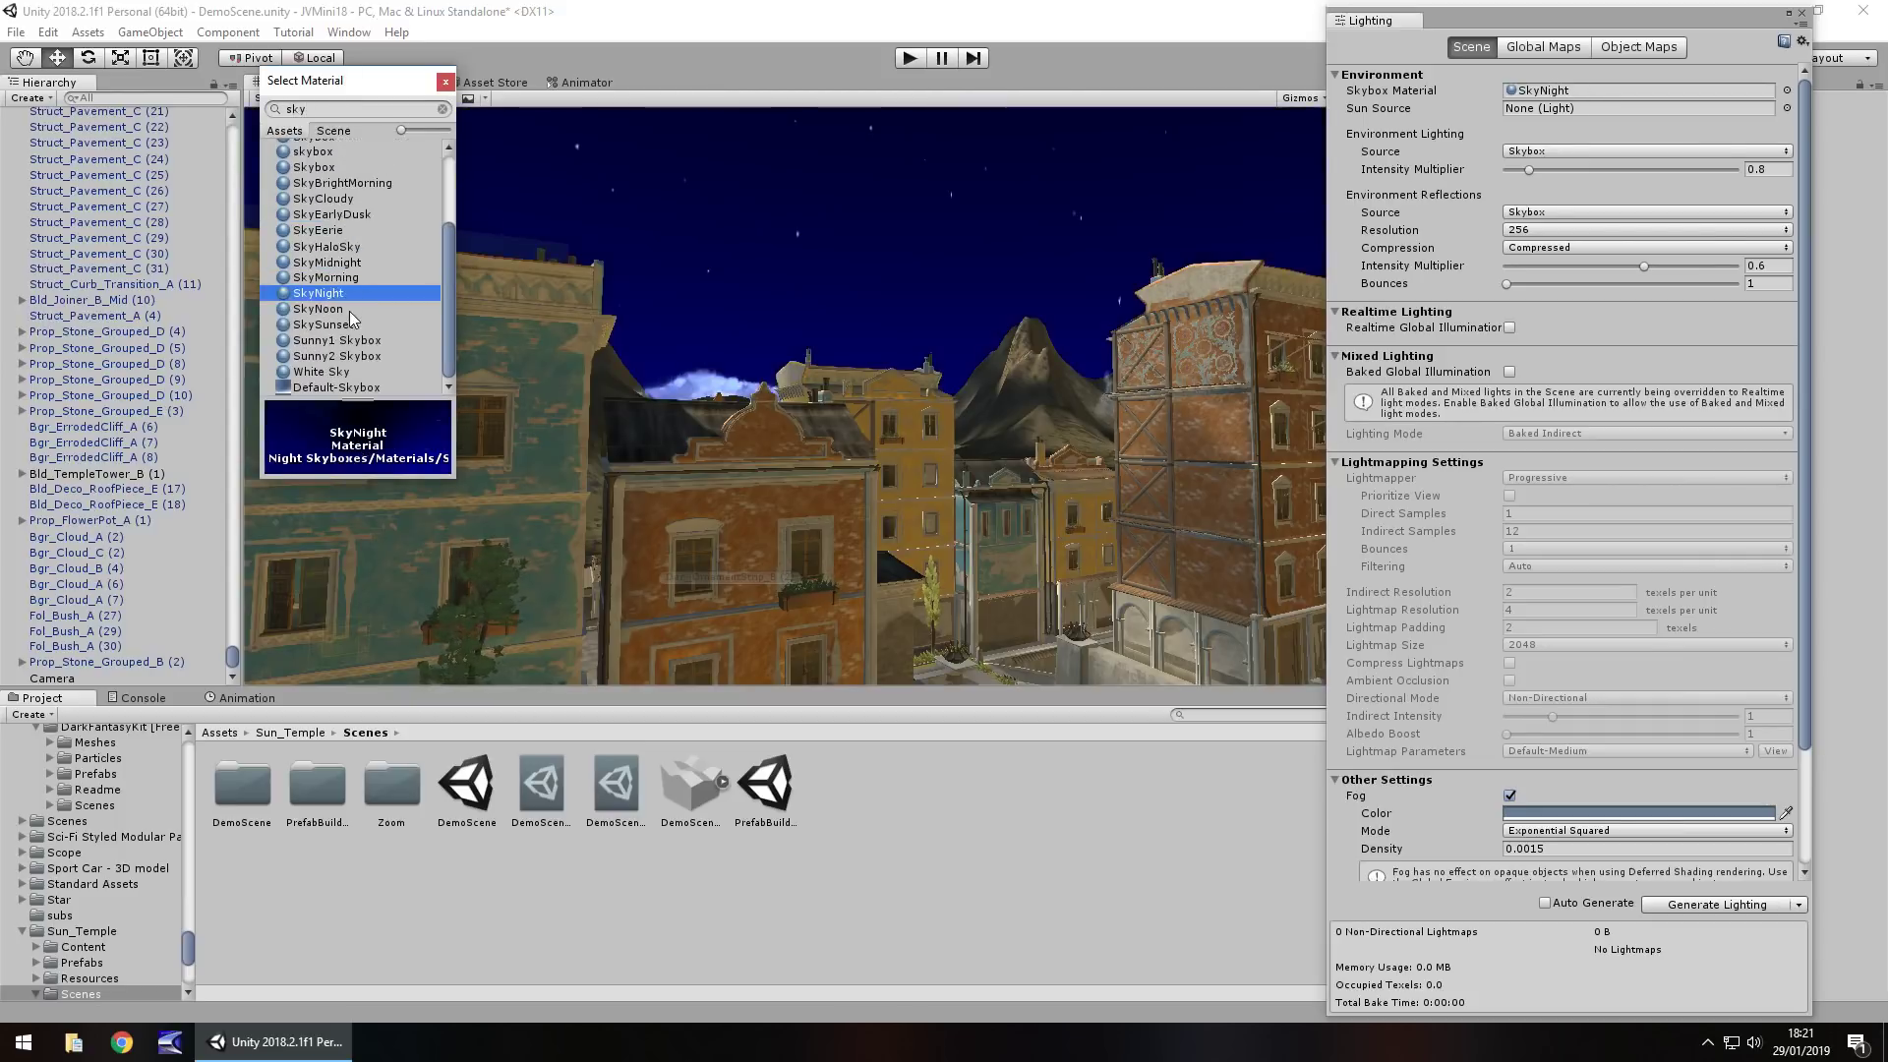
{"action": "left_click", "coordinate": [350, 310]}
{"action": "left_click", "coordinate": [350, 324]}
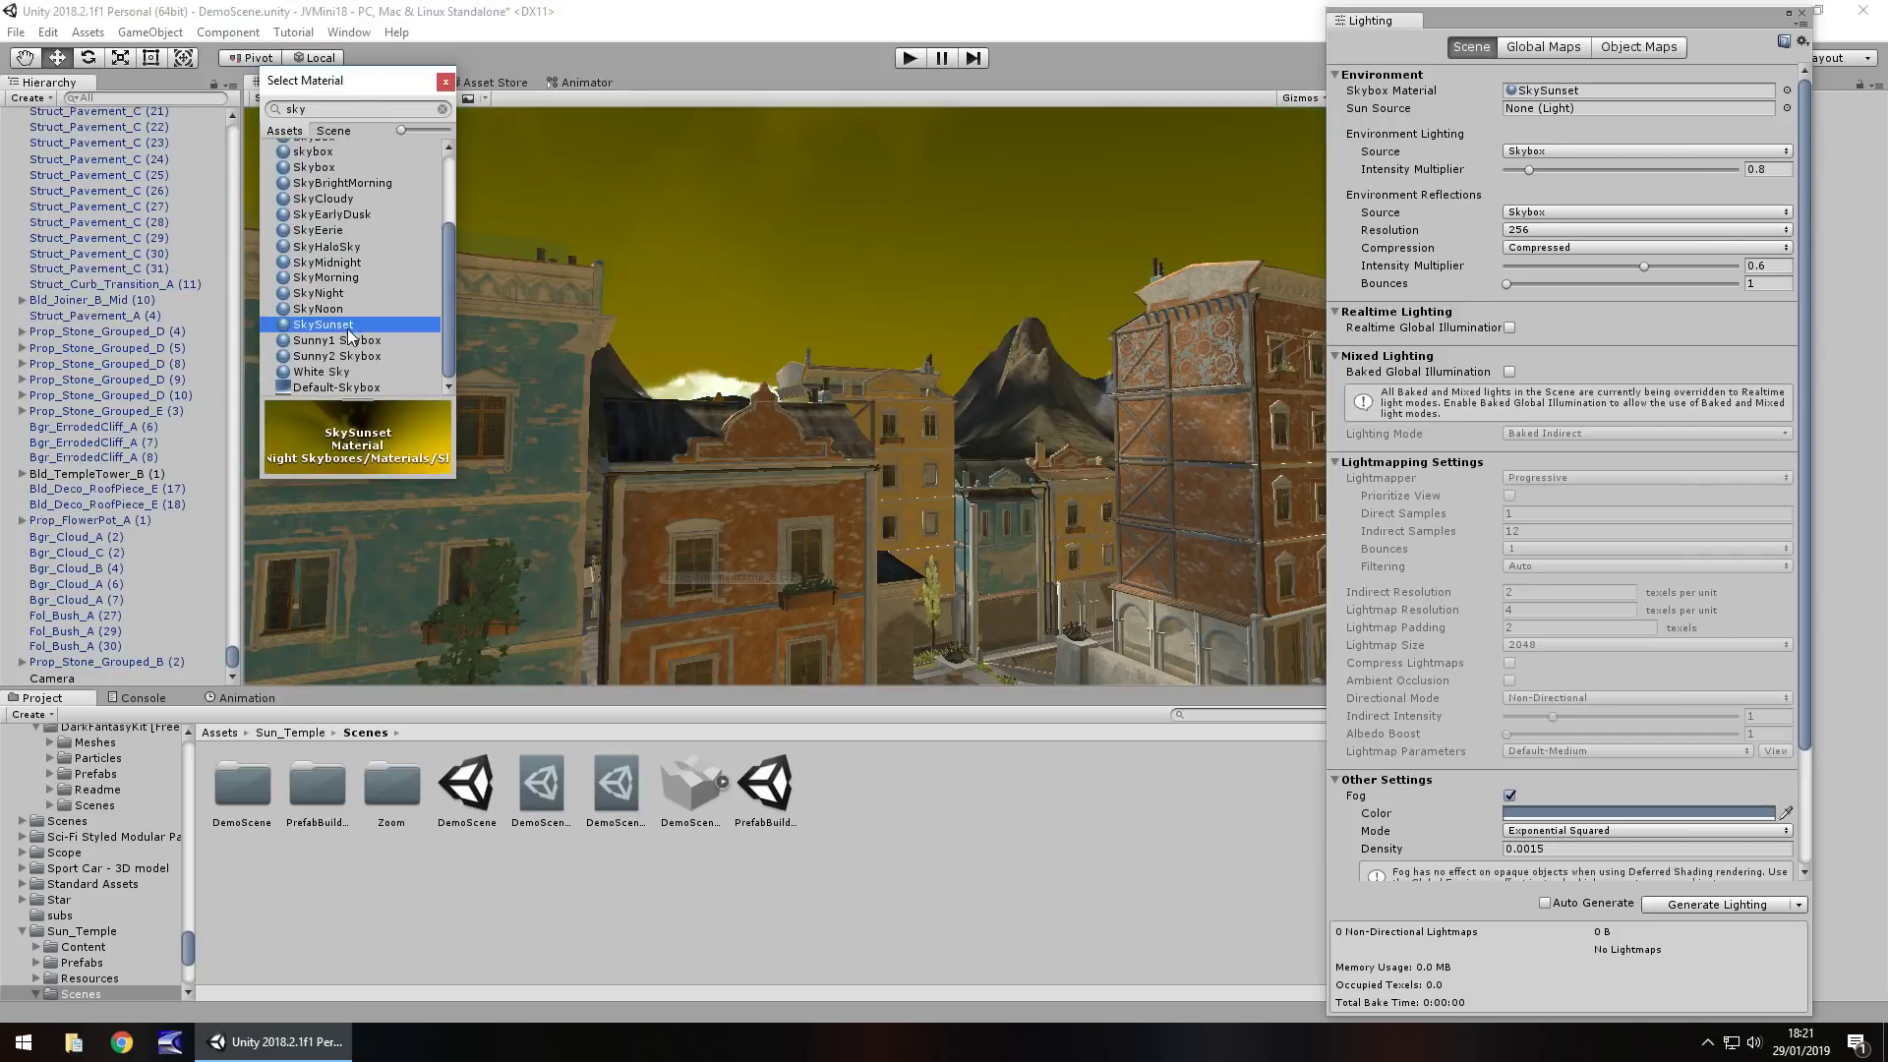
{"action": "left_click", "coordinate": [351, 341]}
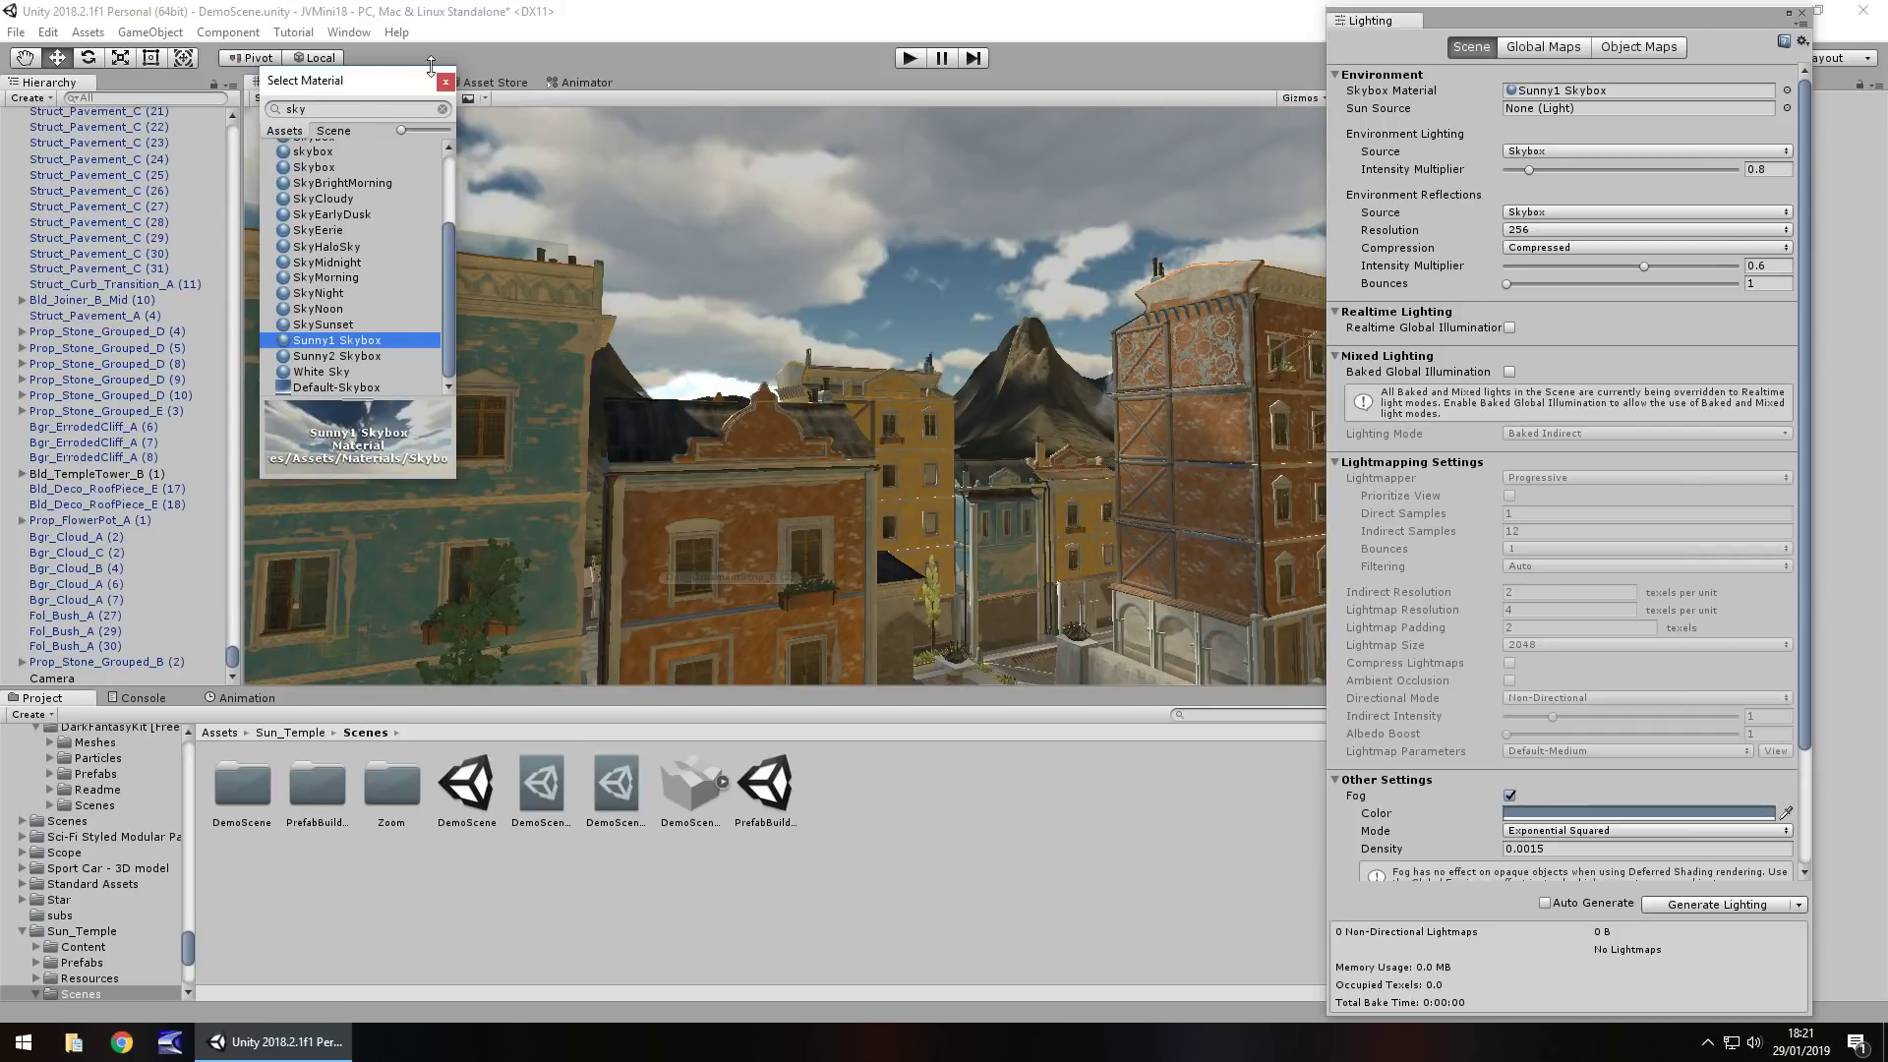
{"action": "left_click", "coordinate": [444, 82]}
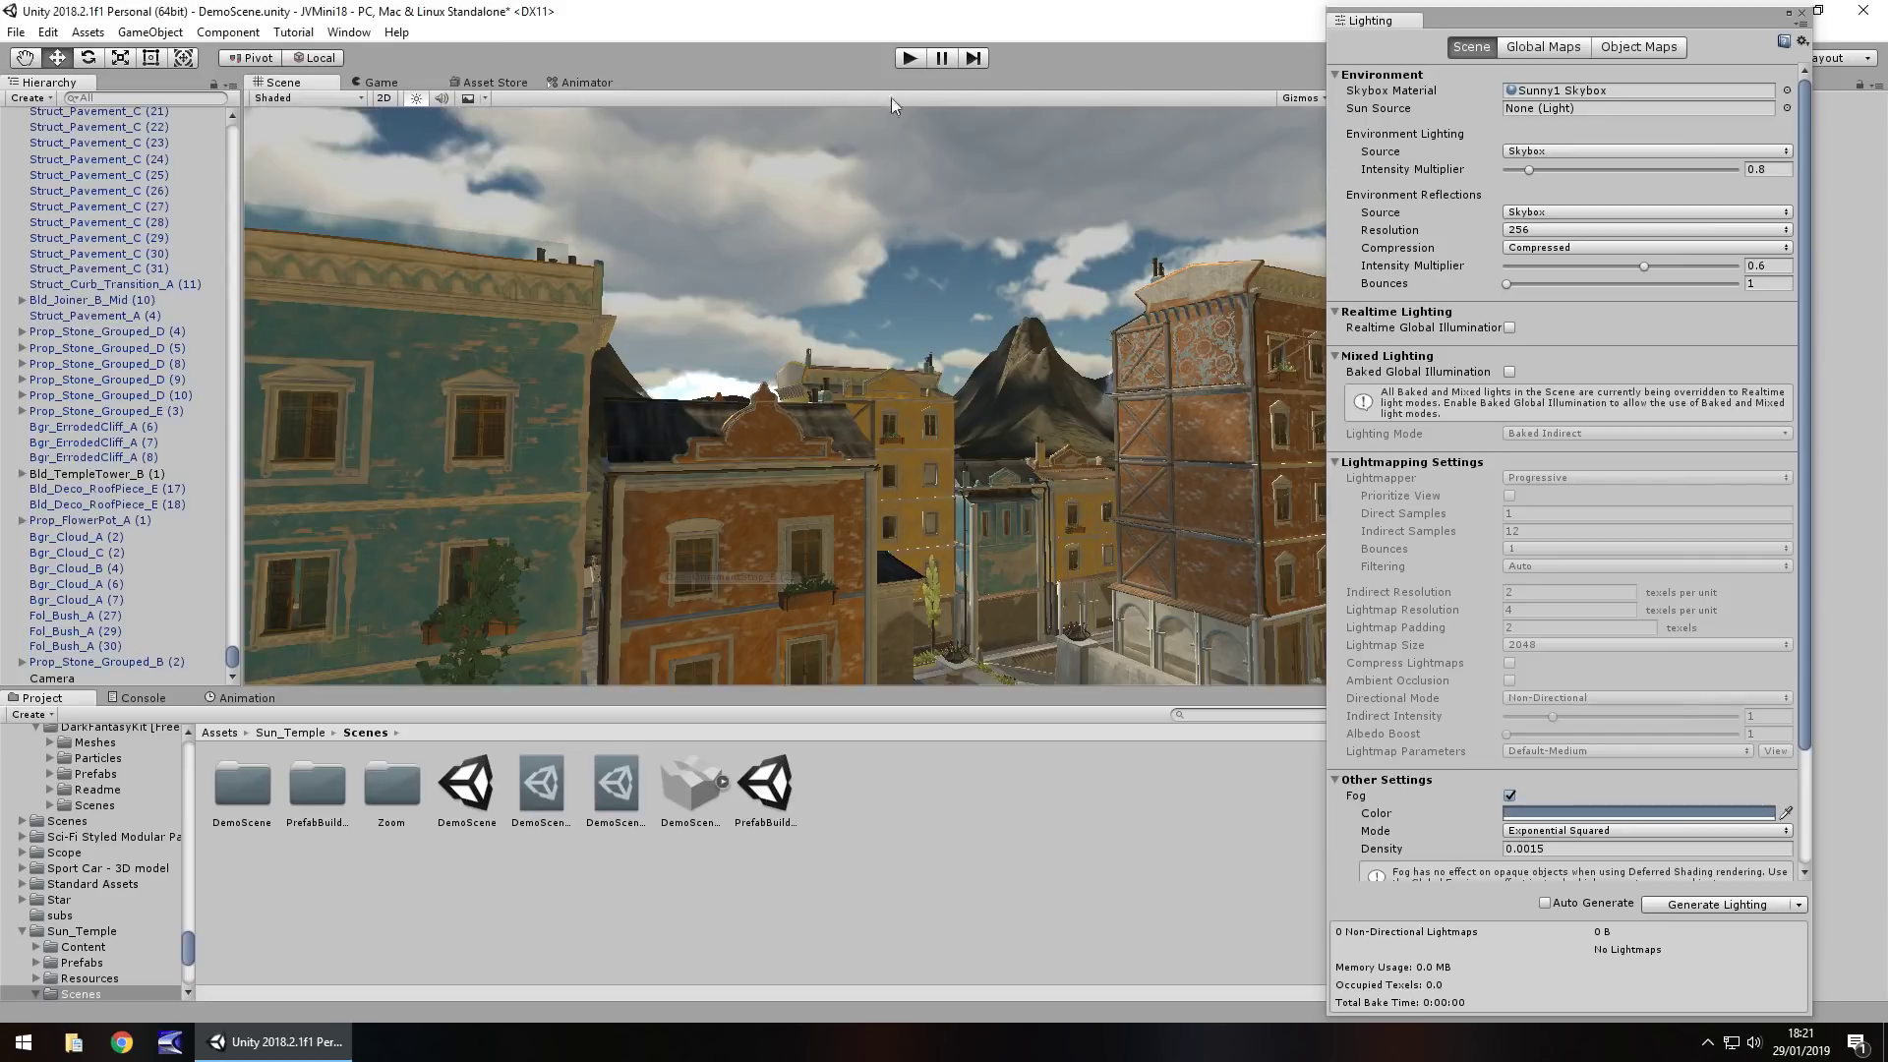
- Enter Play mode and close the Lighting window to view the town under the Sunny1 sky
{"action": "left_click", "coordinate": [909, 59]}
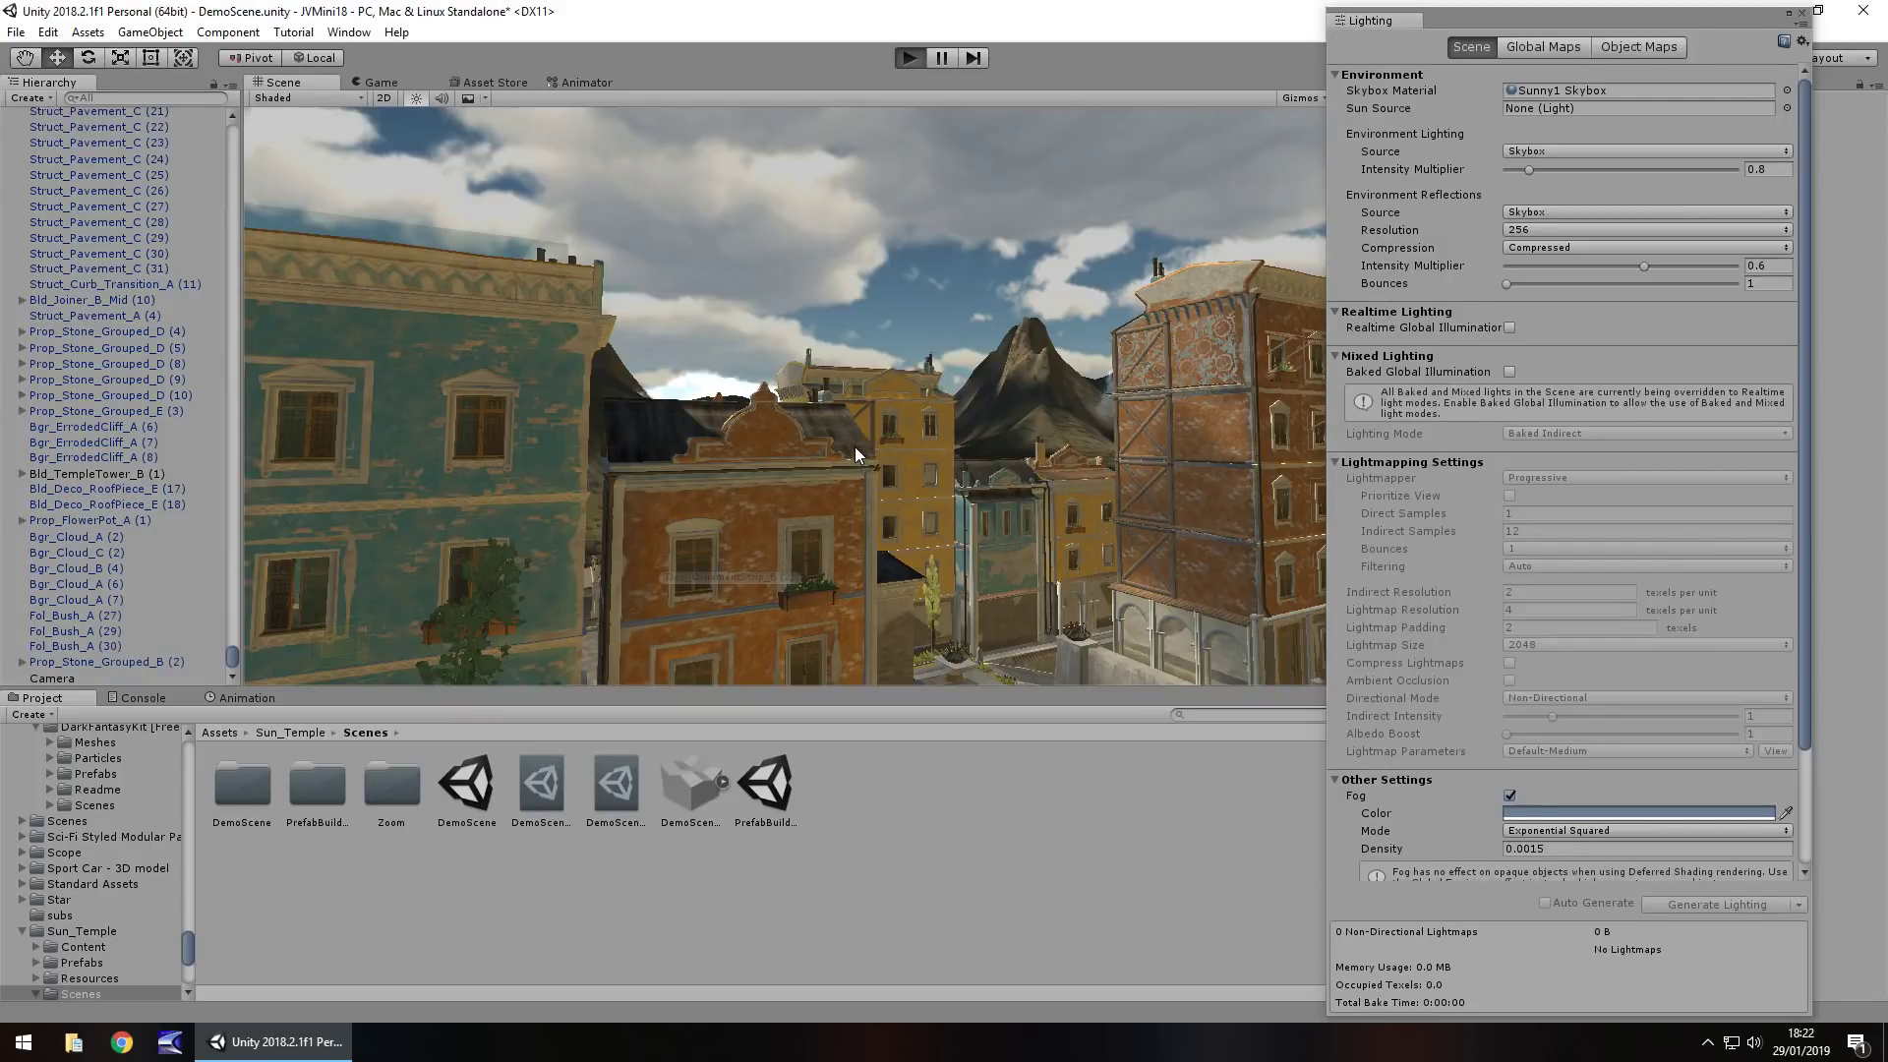
{"action": "key", "text": "ctrl+p"}
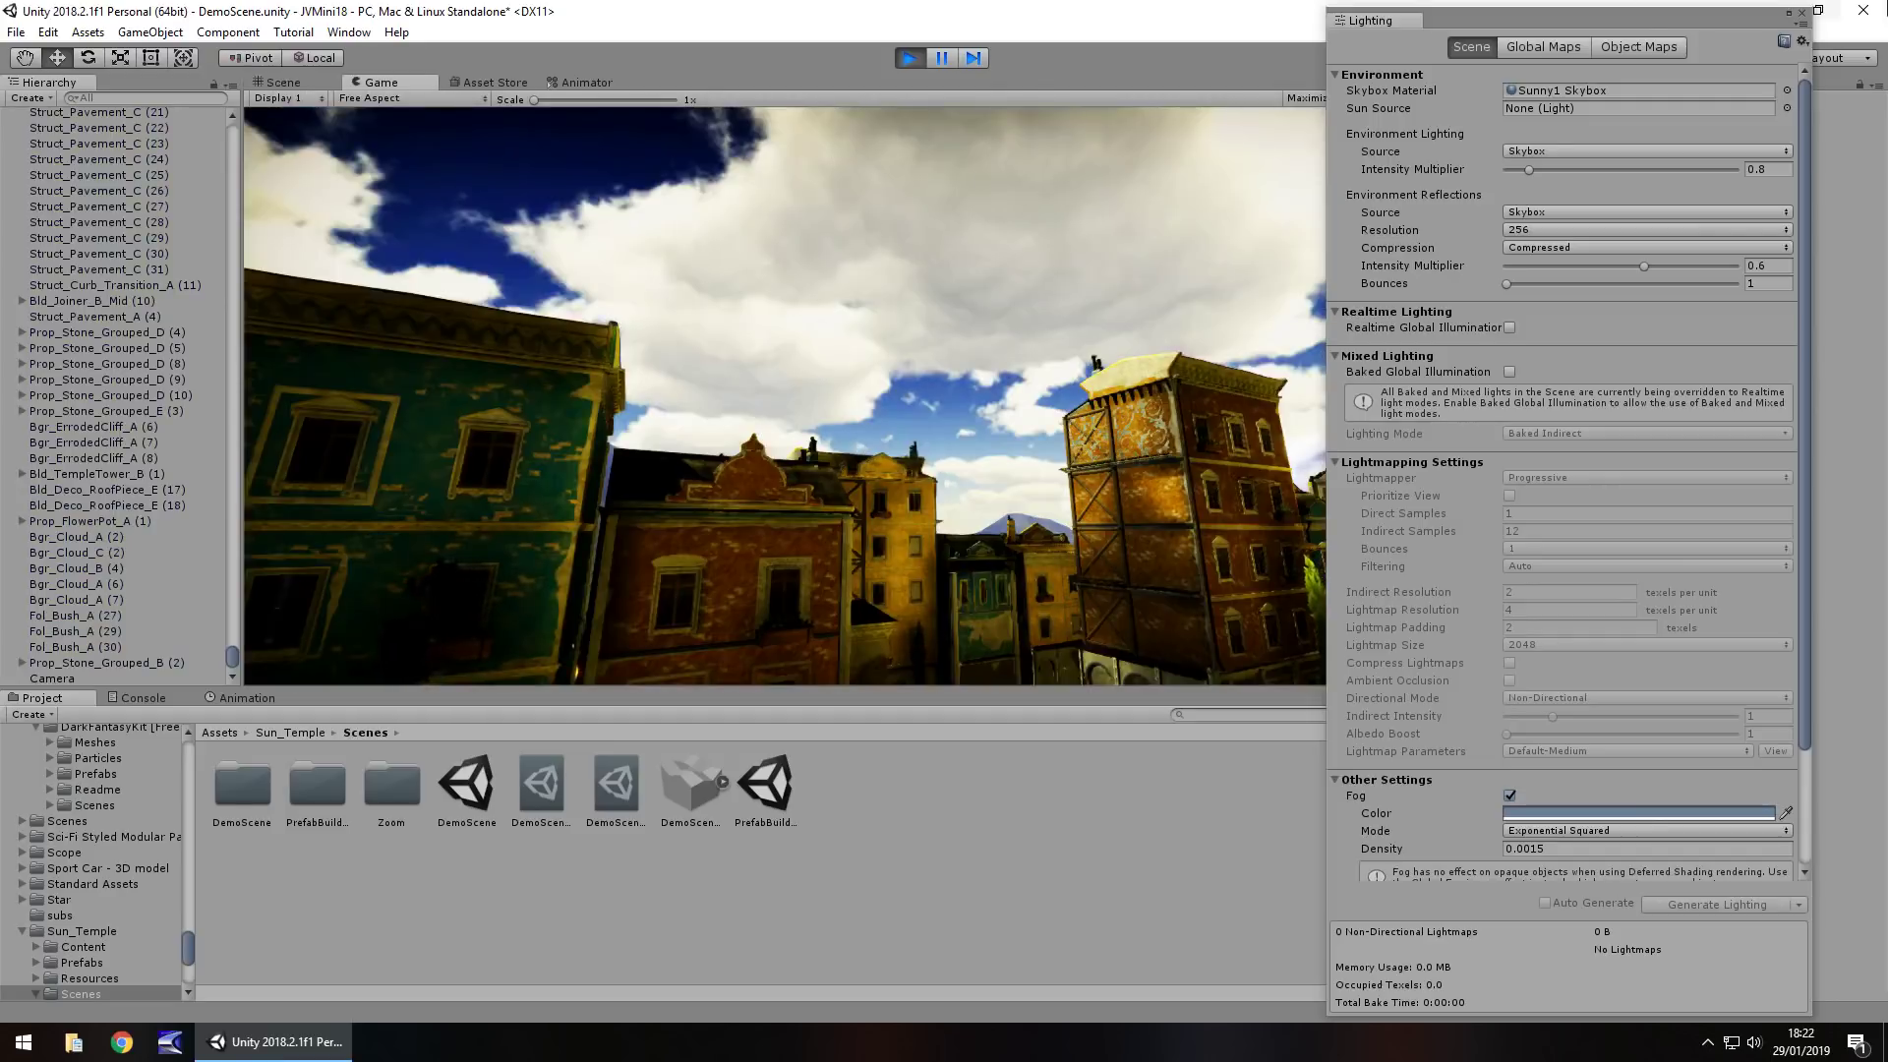
{"action": "left_click", "coordinate": [1801, 12]}
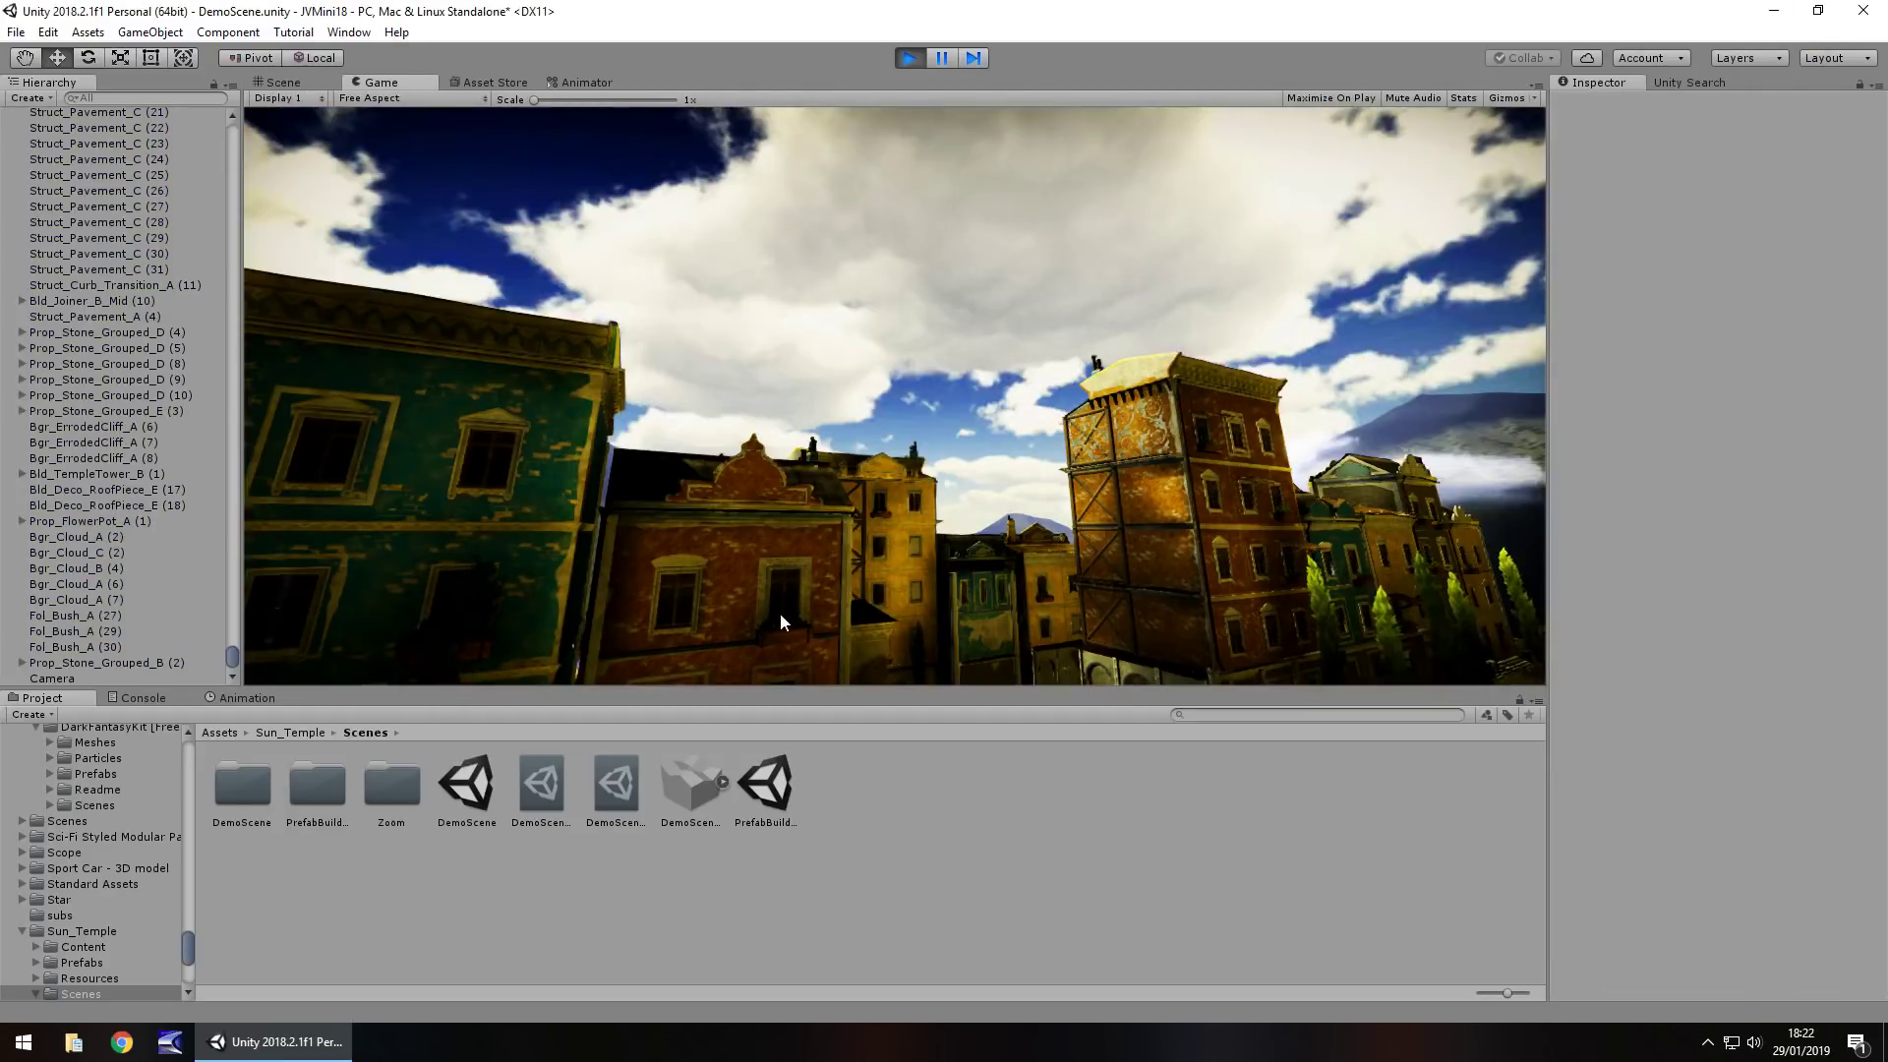